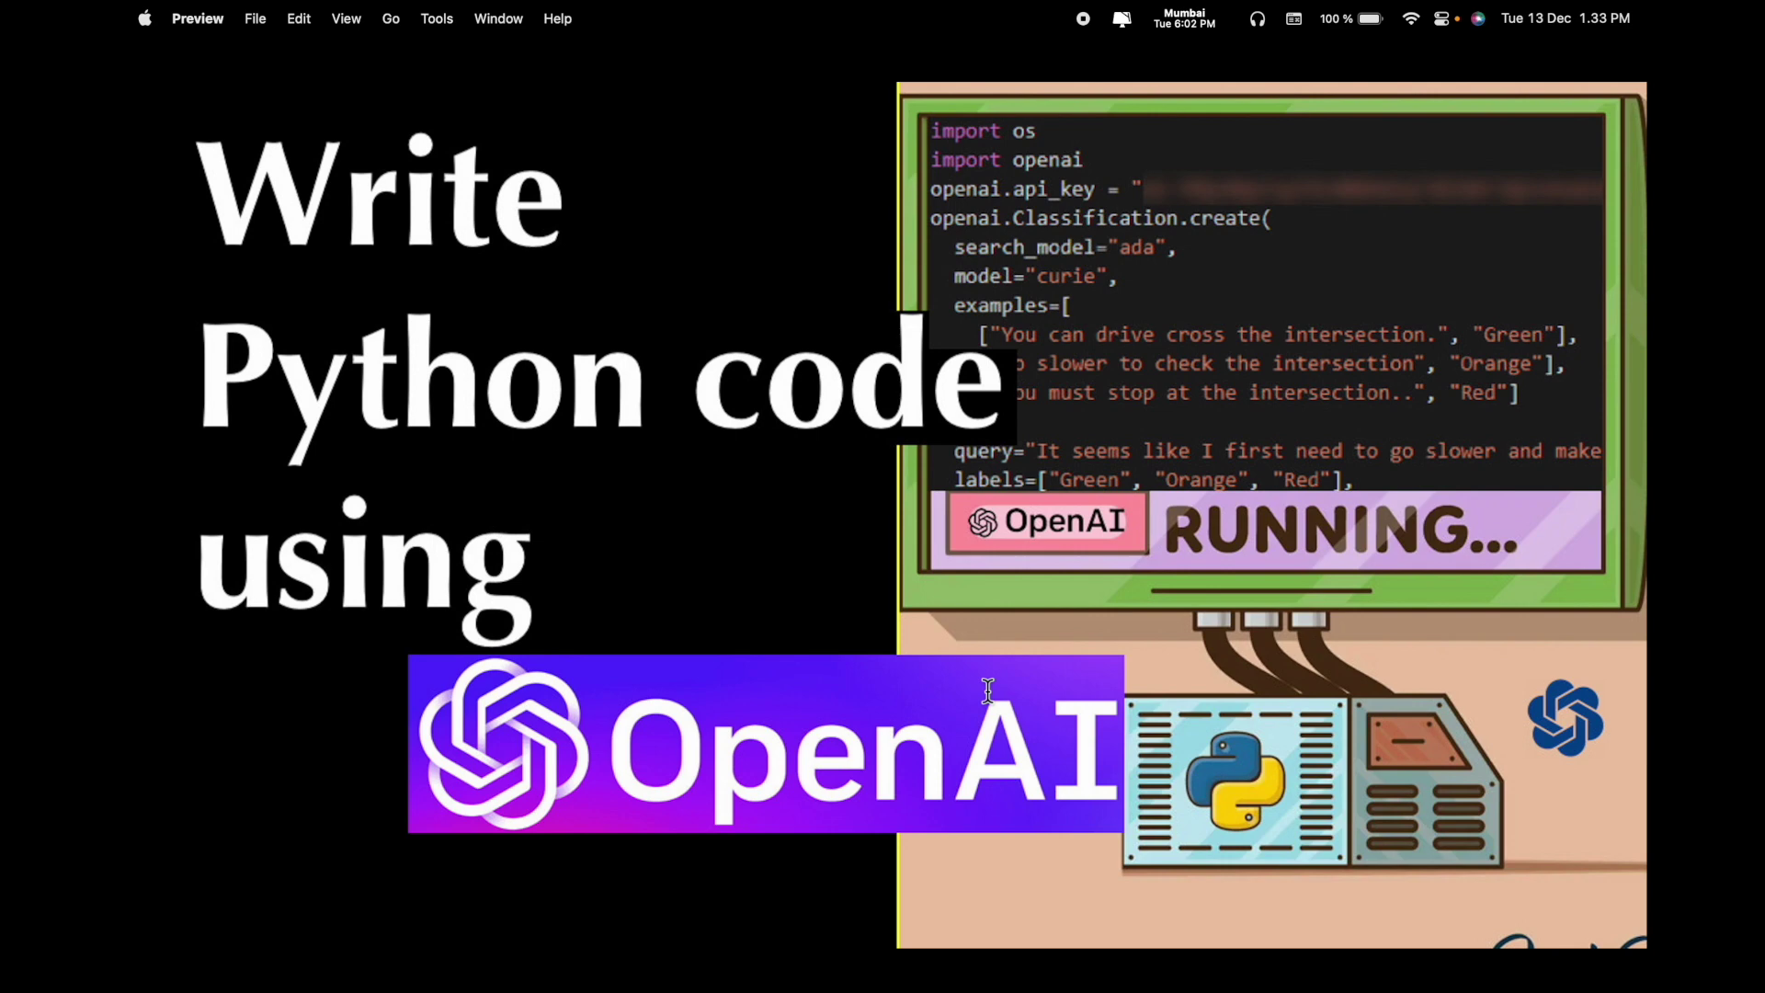
# Exit full-screen so the 'Write Python code using OpenAI' thumbnail shows in a regular Preview window
pyautogui.press('Escape')
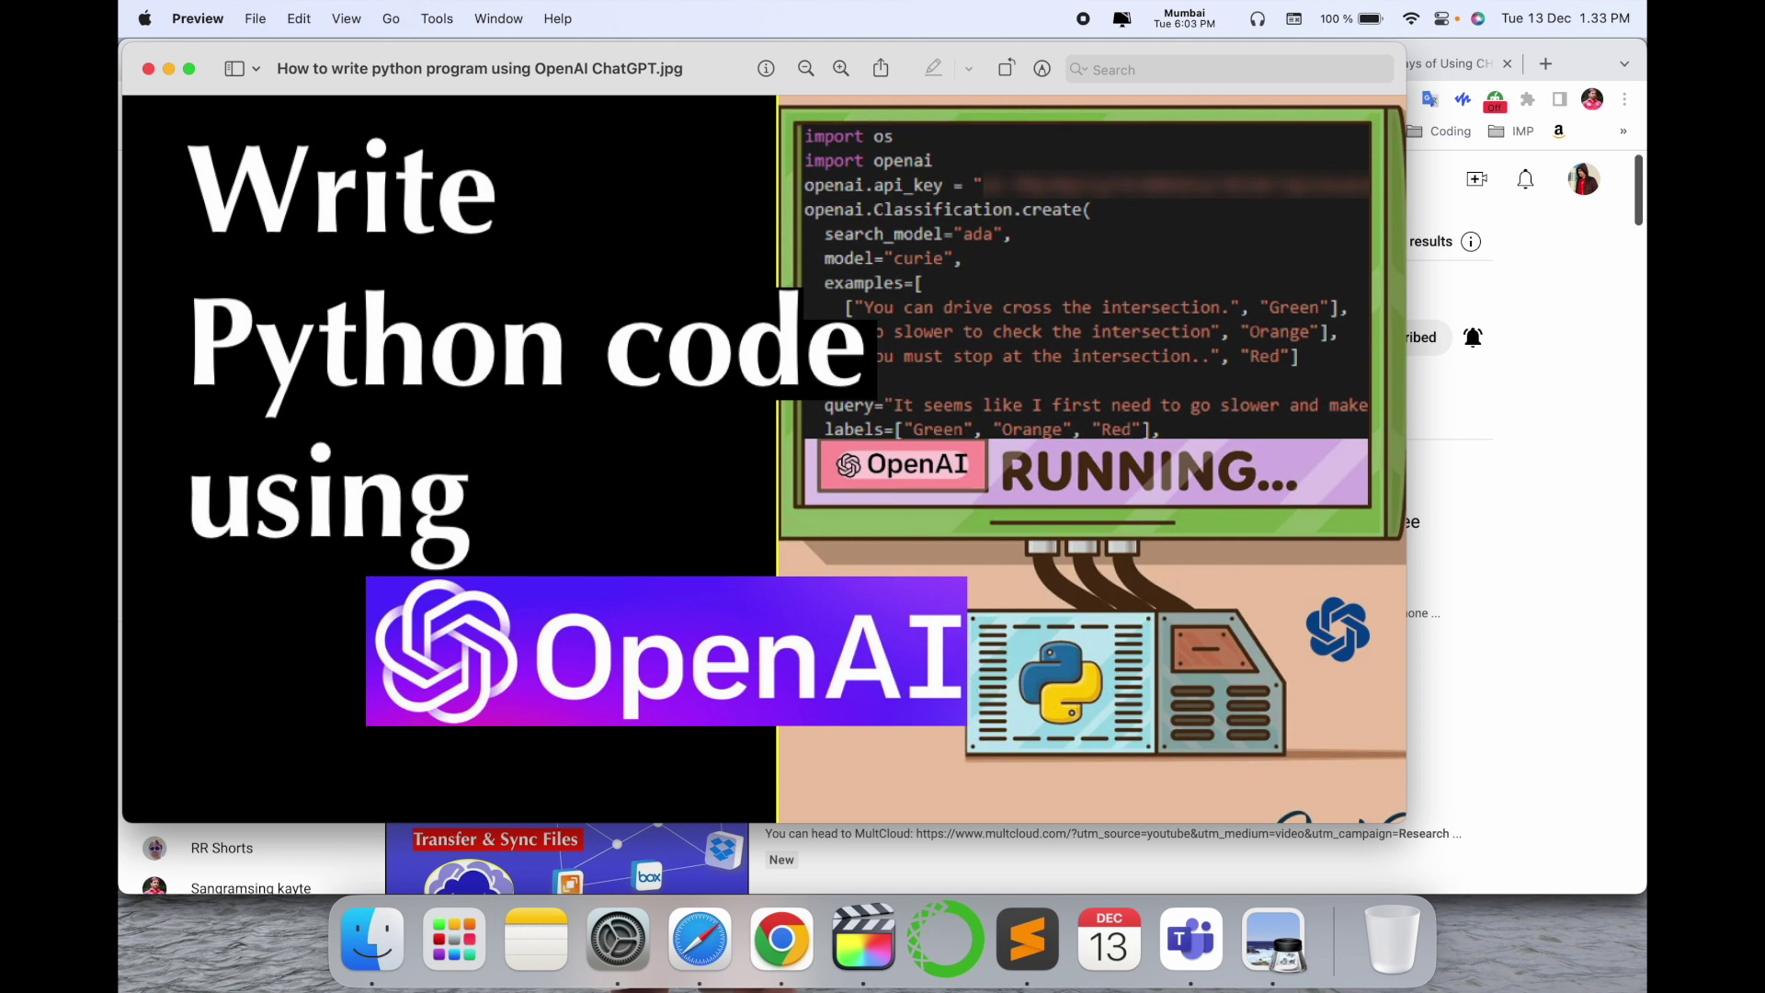
# Visit the Research Rocks YouTube channel page from the results, then open a blank browser tab
pyautogui.click(1560, 642)
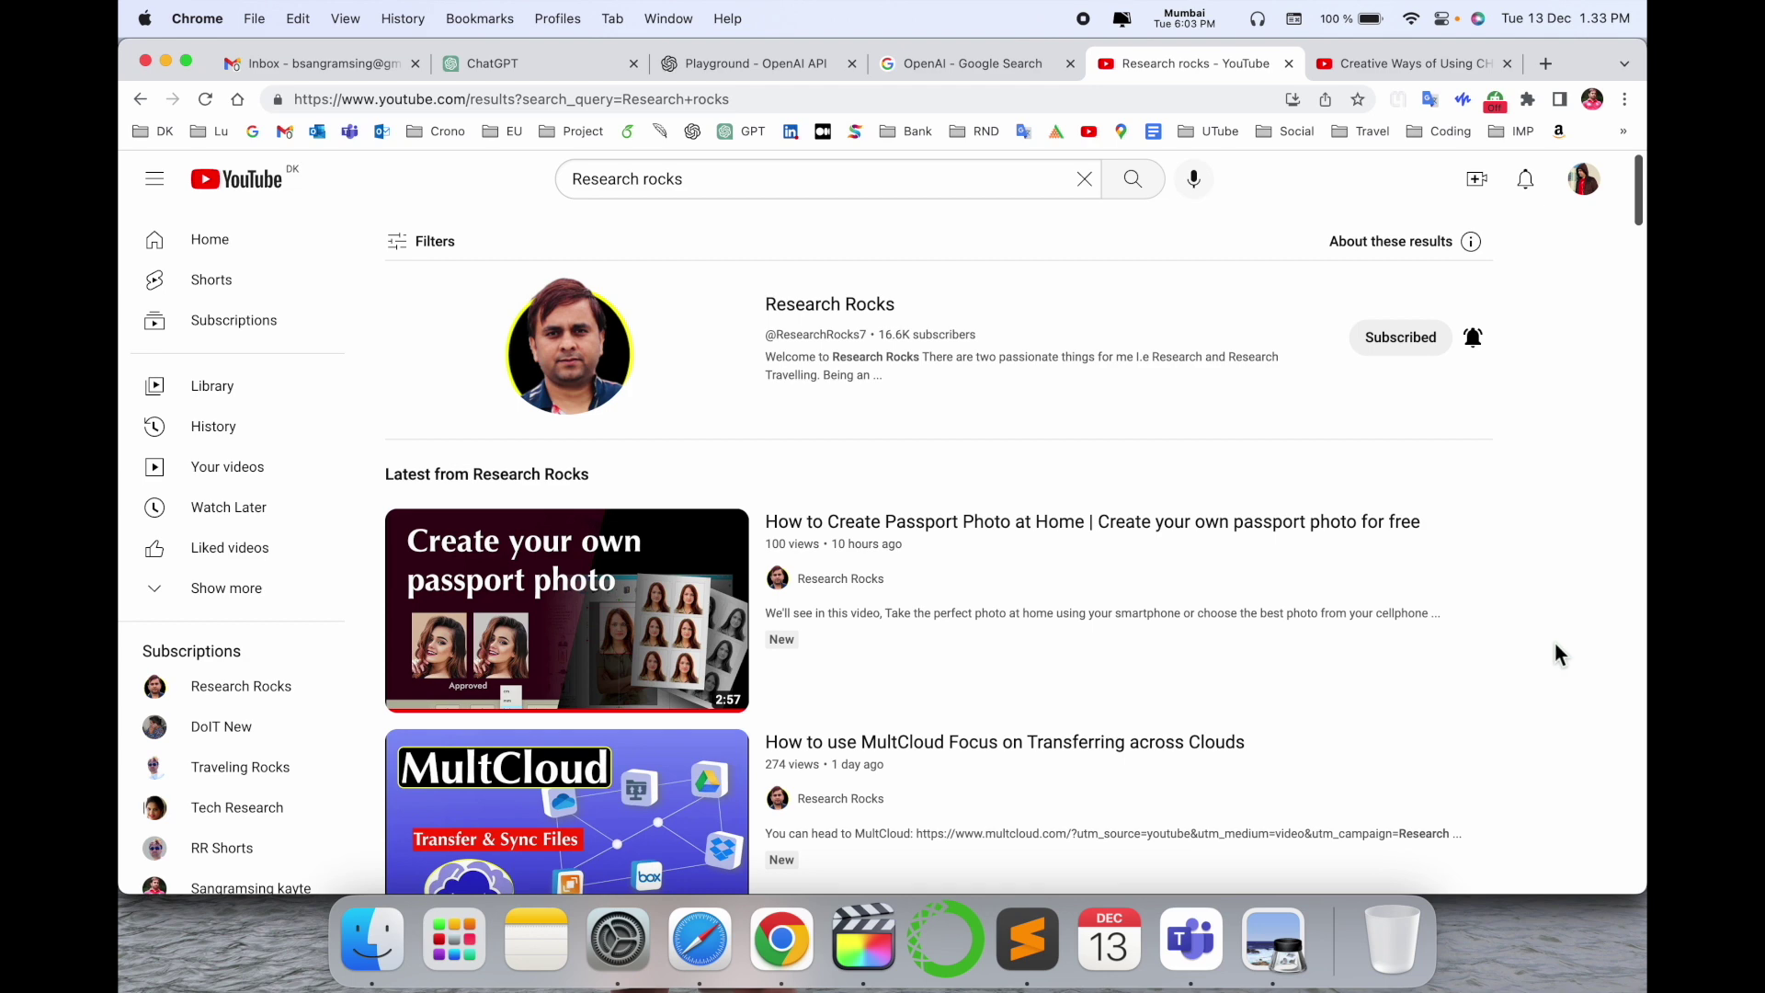
pyautogui.click(869, 305)
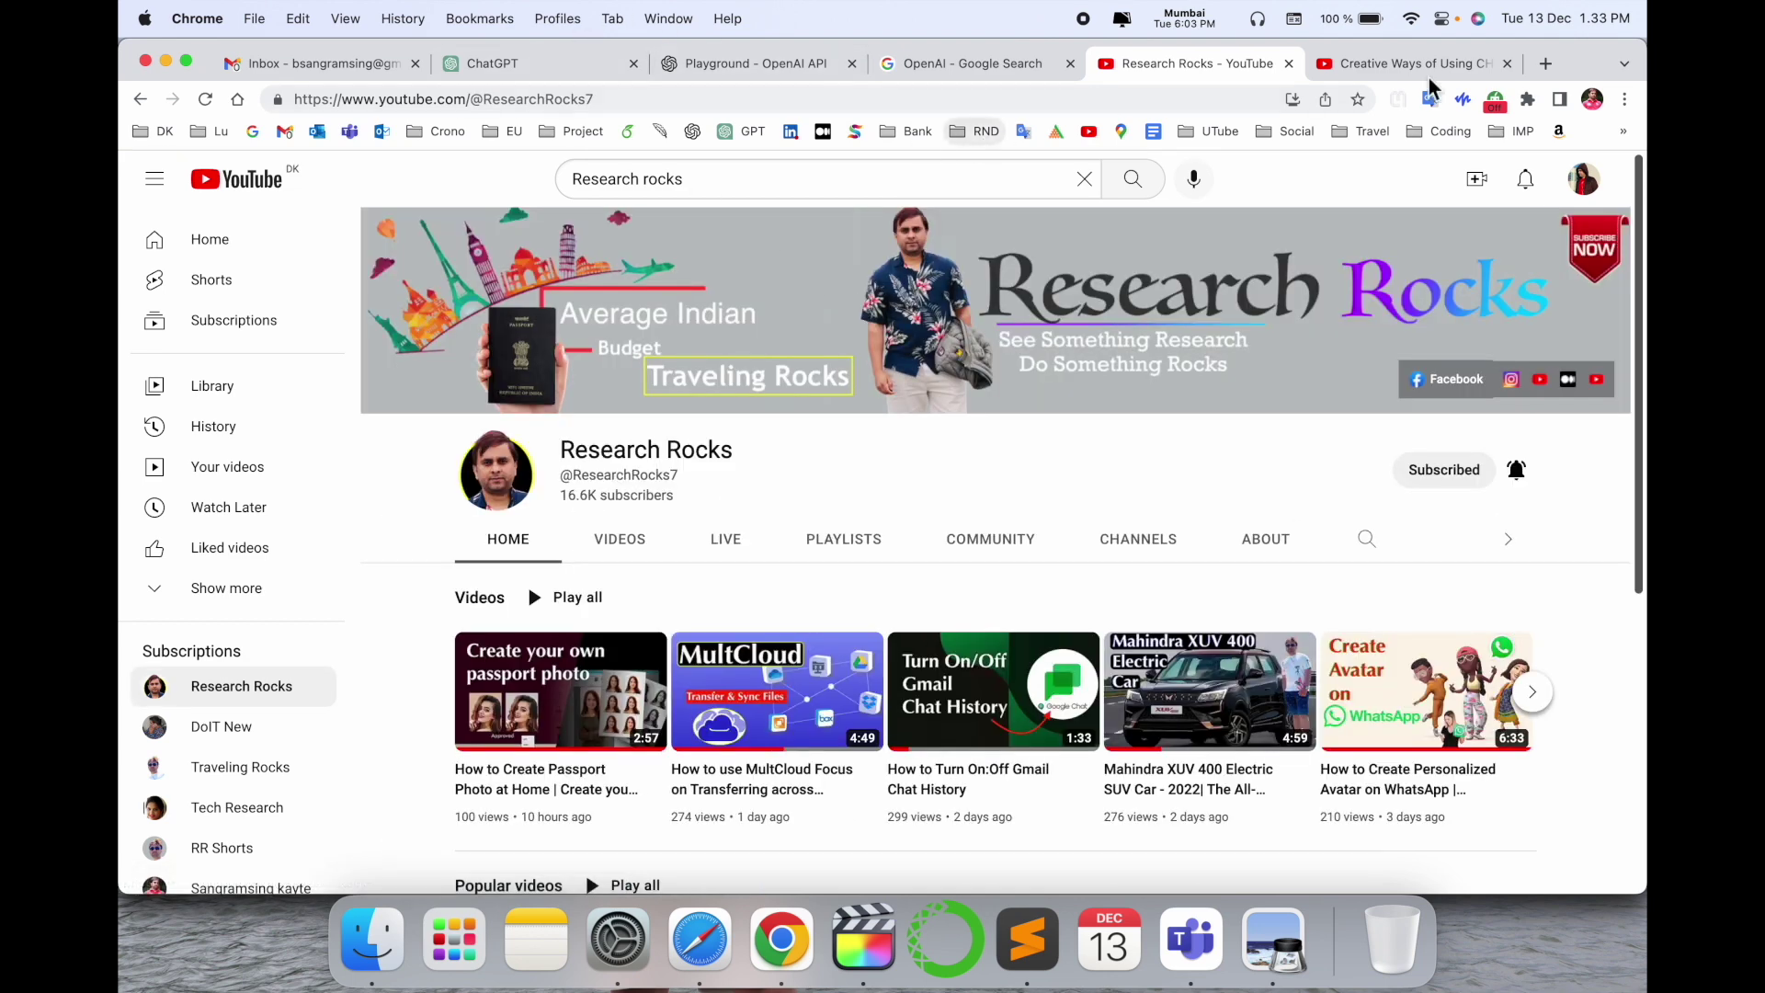
pyautogui.click(1545, 63)
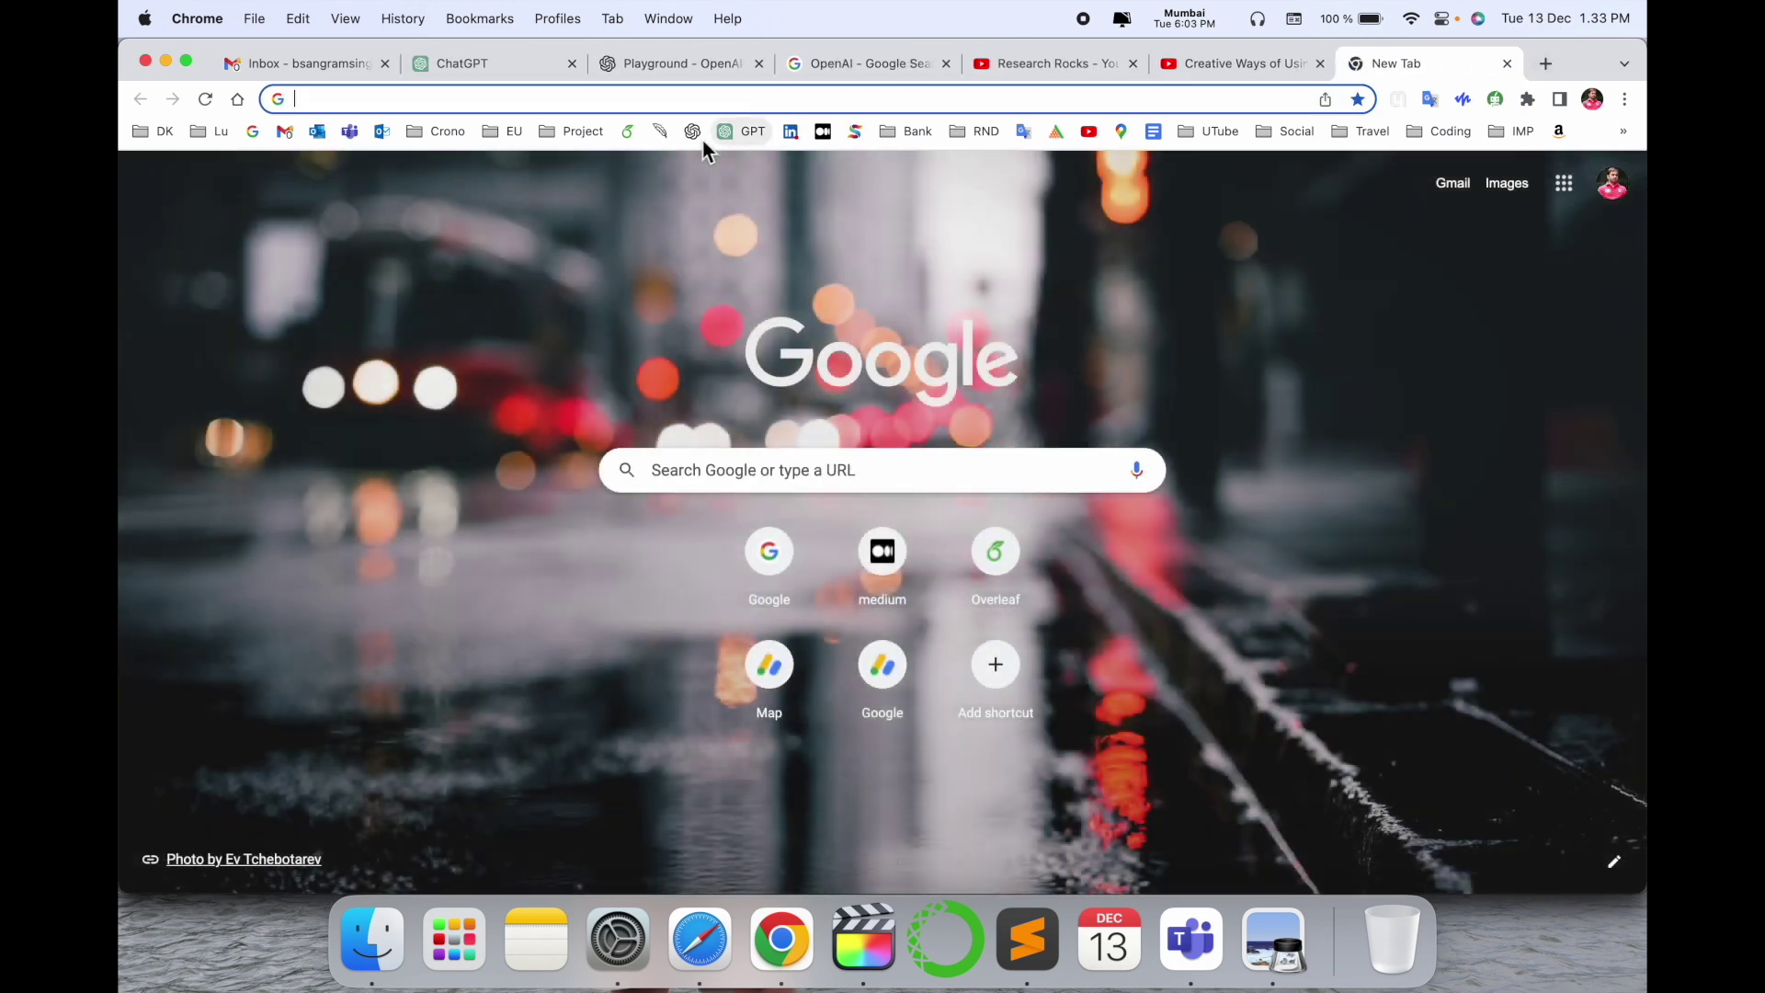
# Sign in to OpenAI with the Google account to load the second-grader summarize preset
pyautogui.click(697, 136)
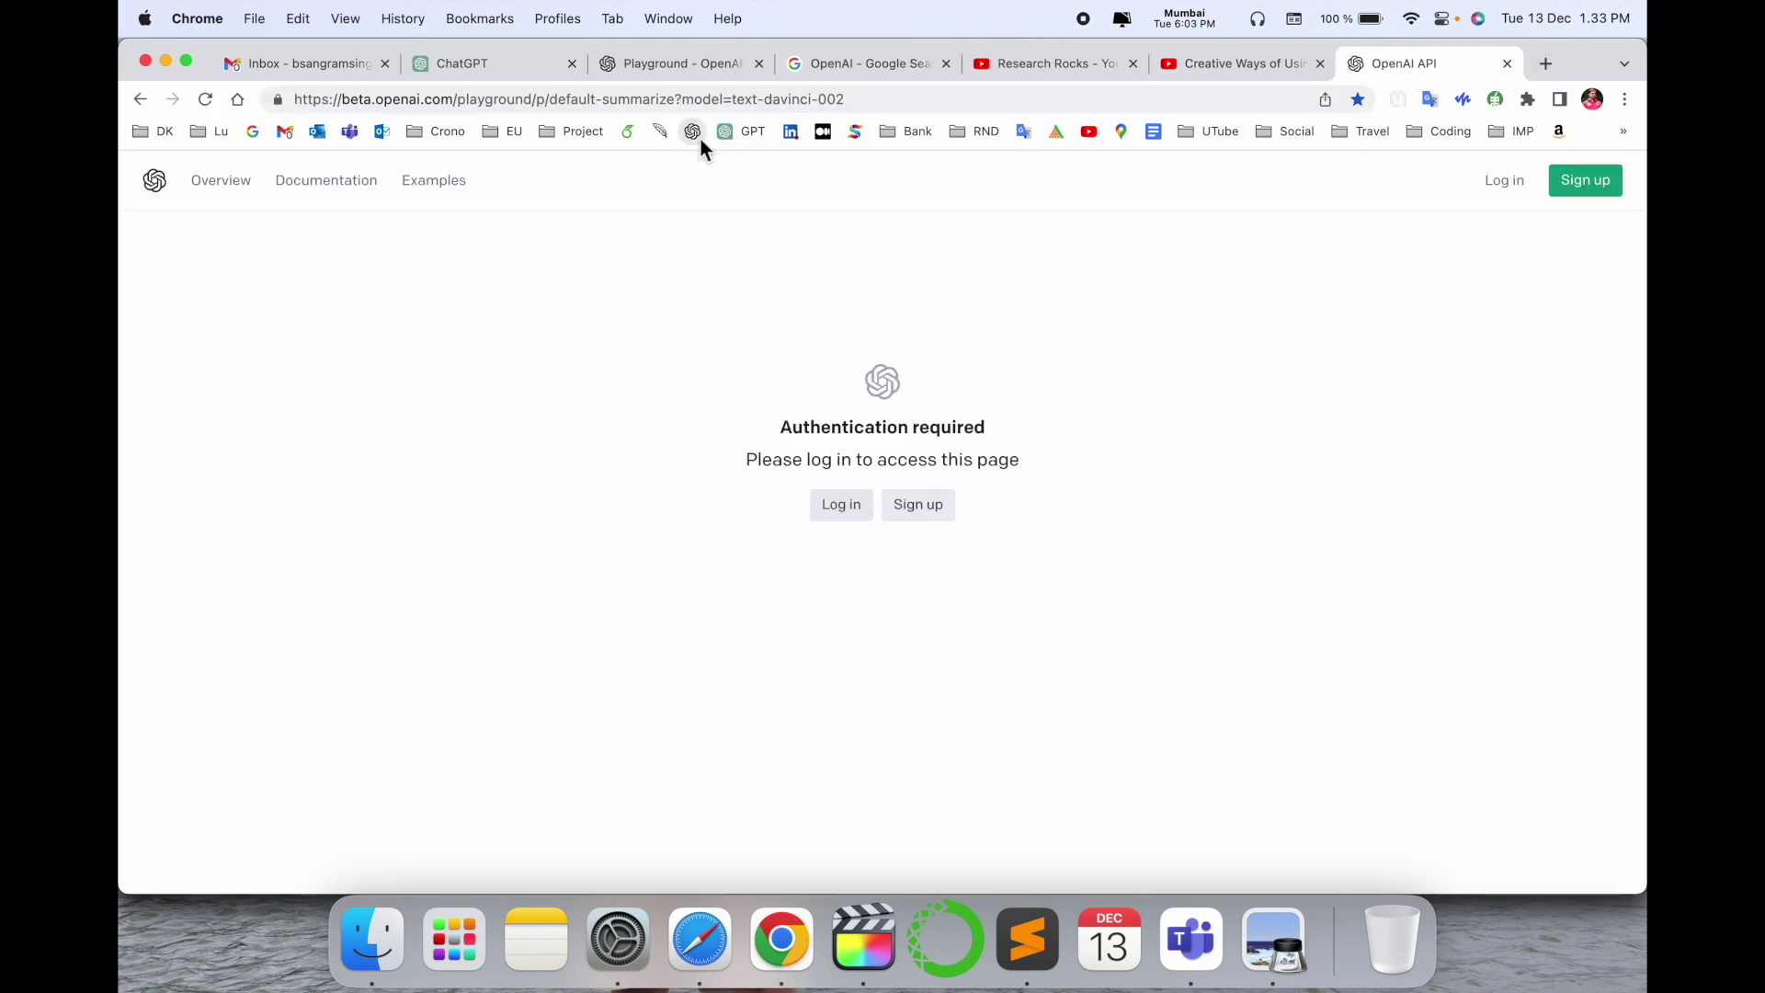
pyautogui.click(840, 506)
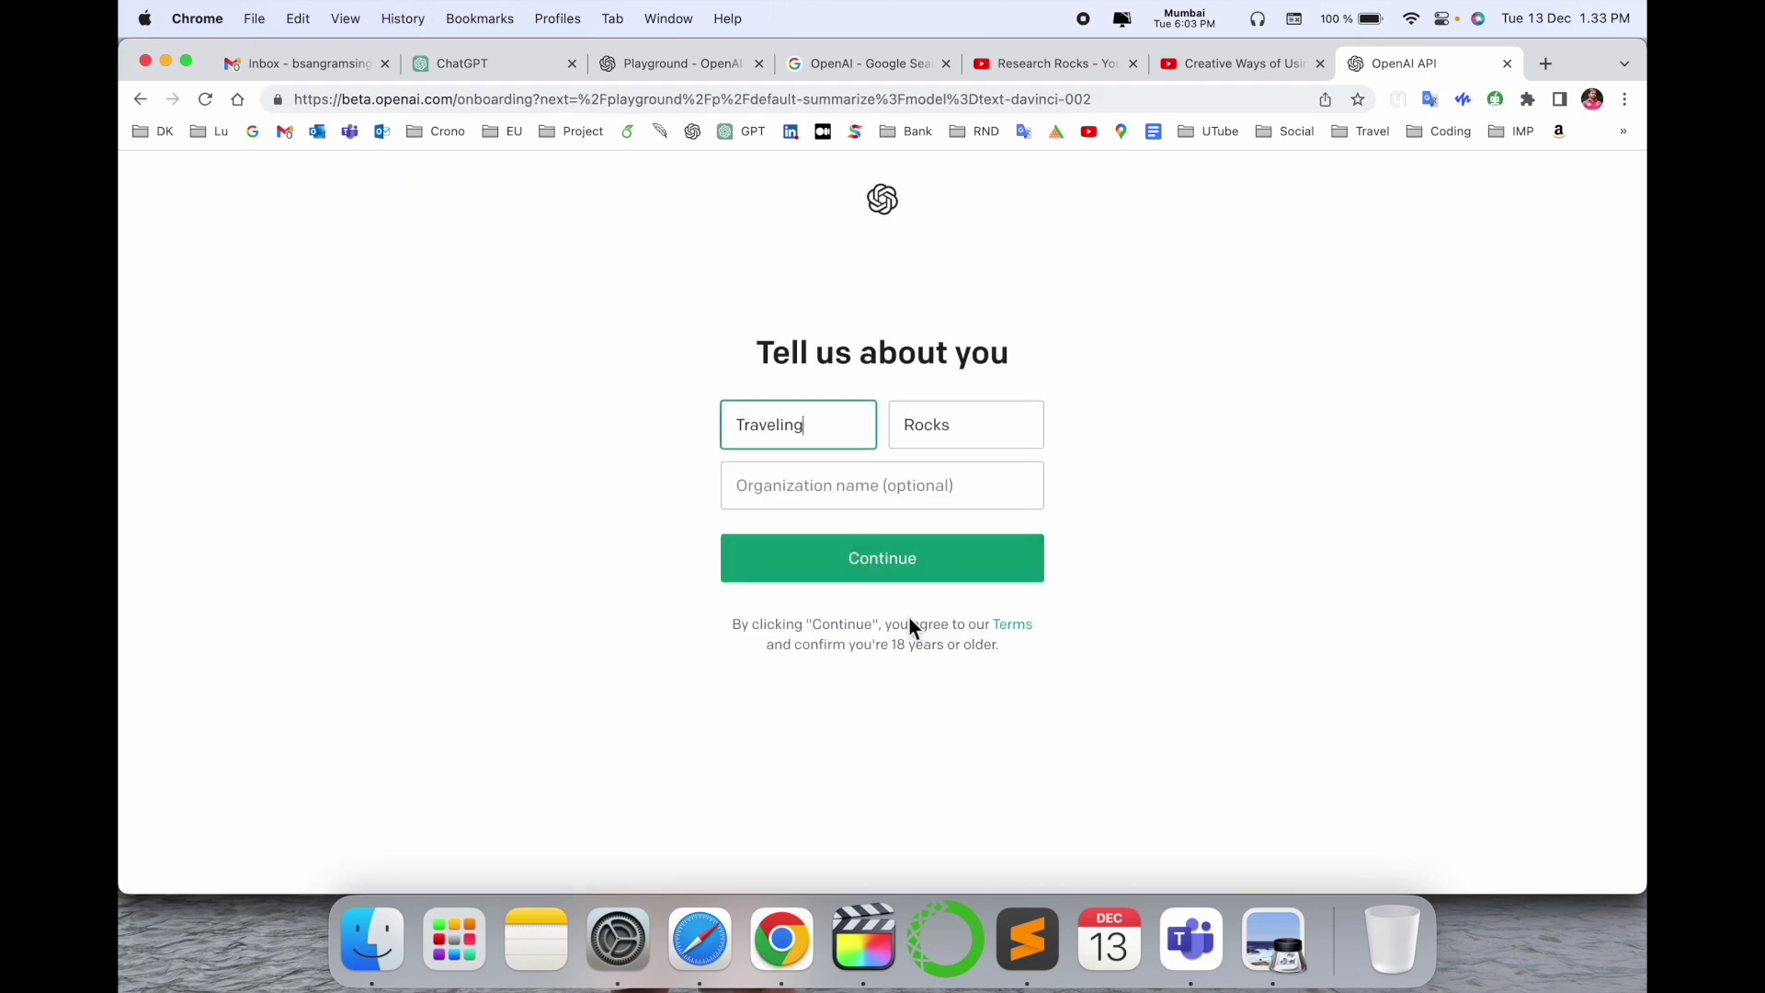
pyautogui.click(140, 100)
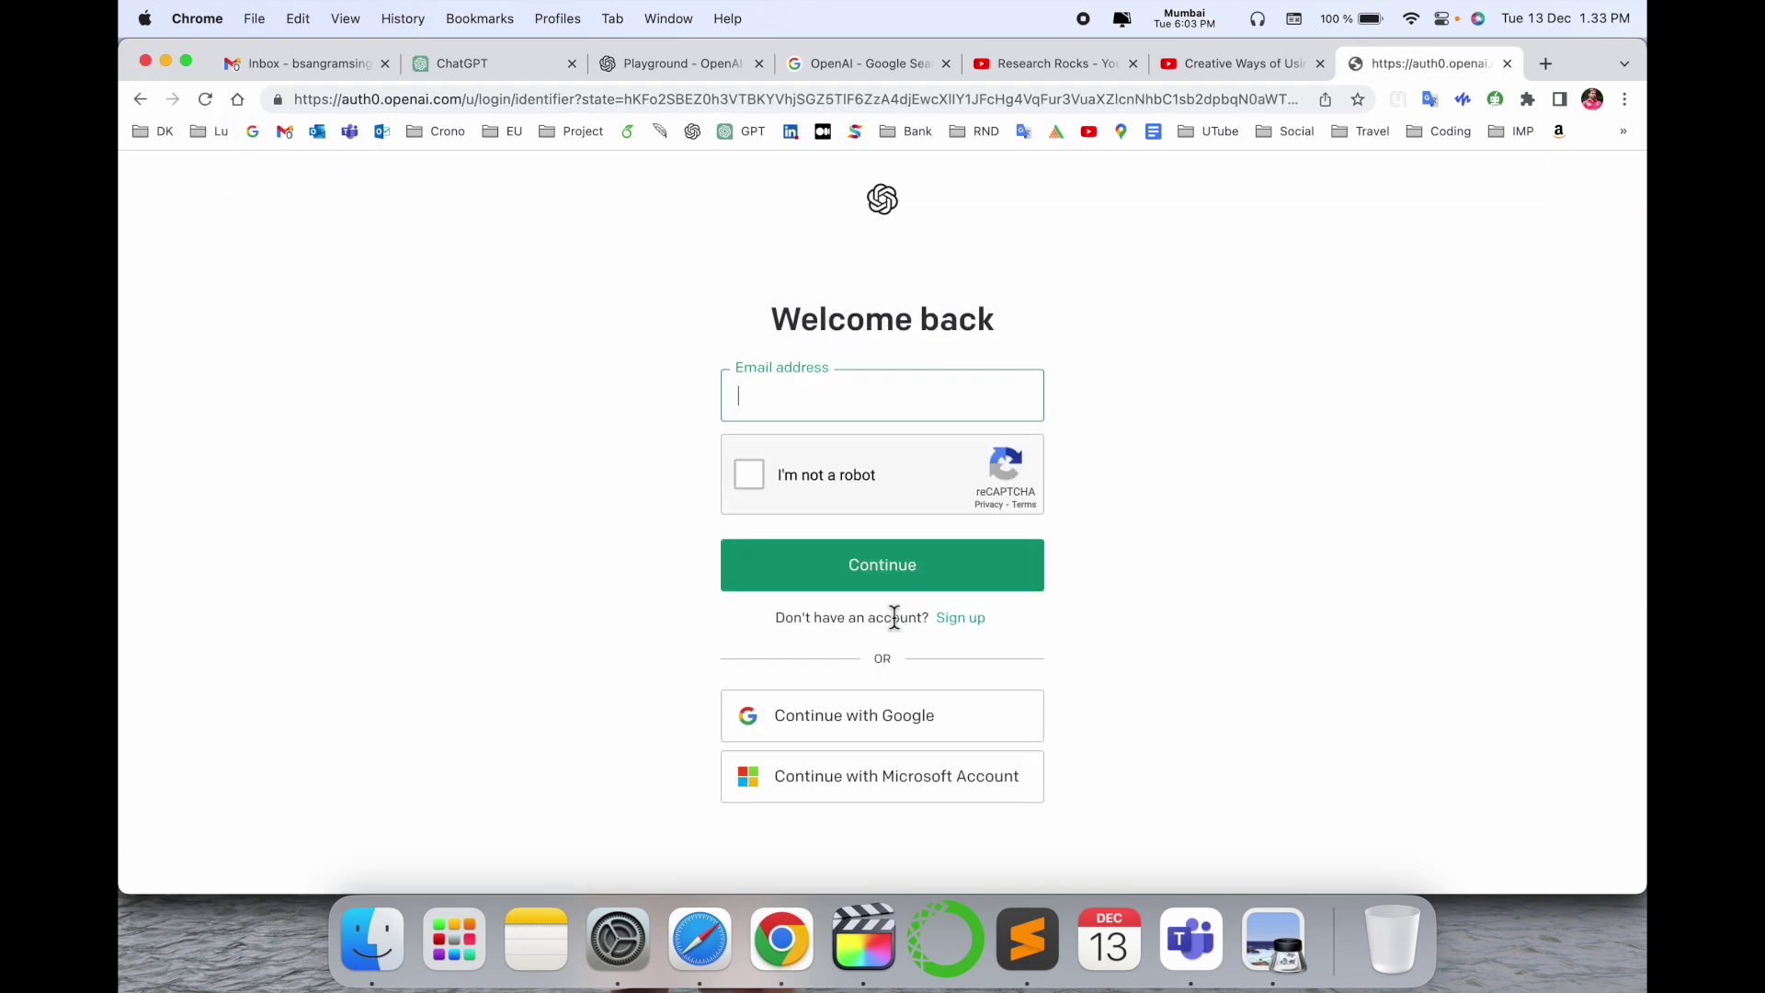
pyautogui.click(873, 714)
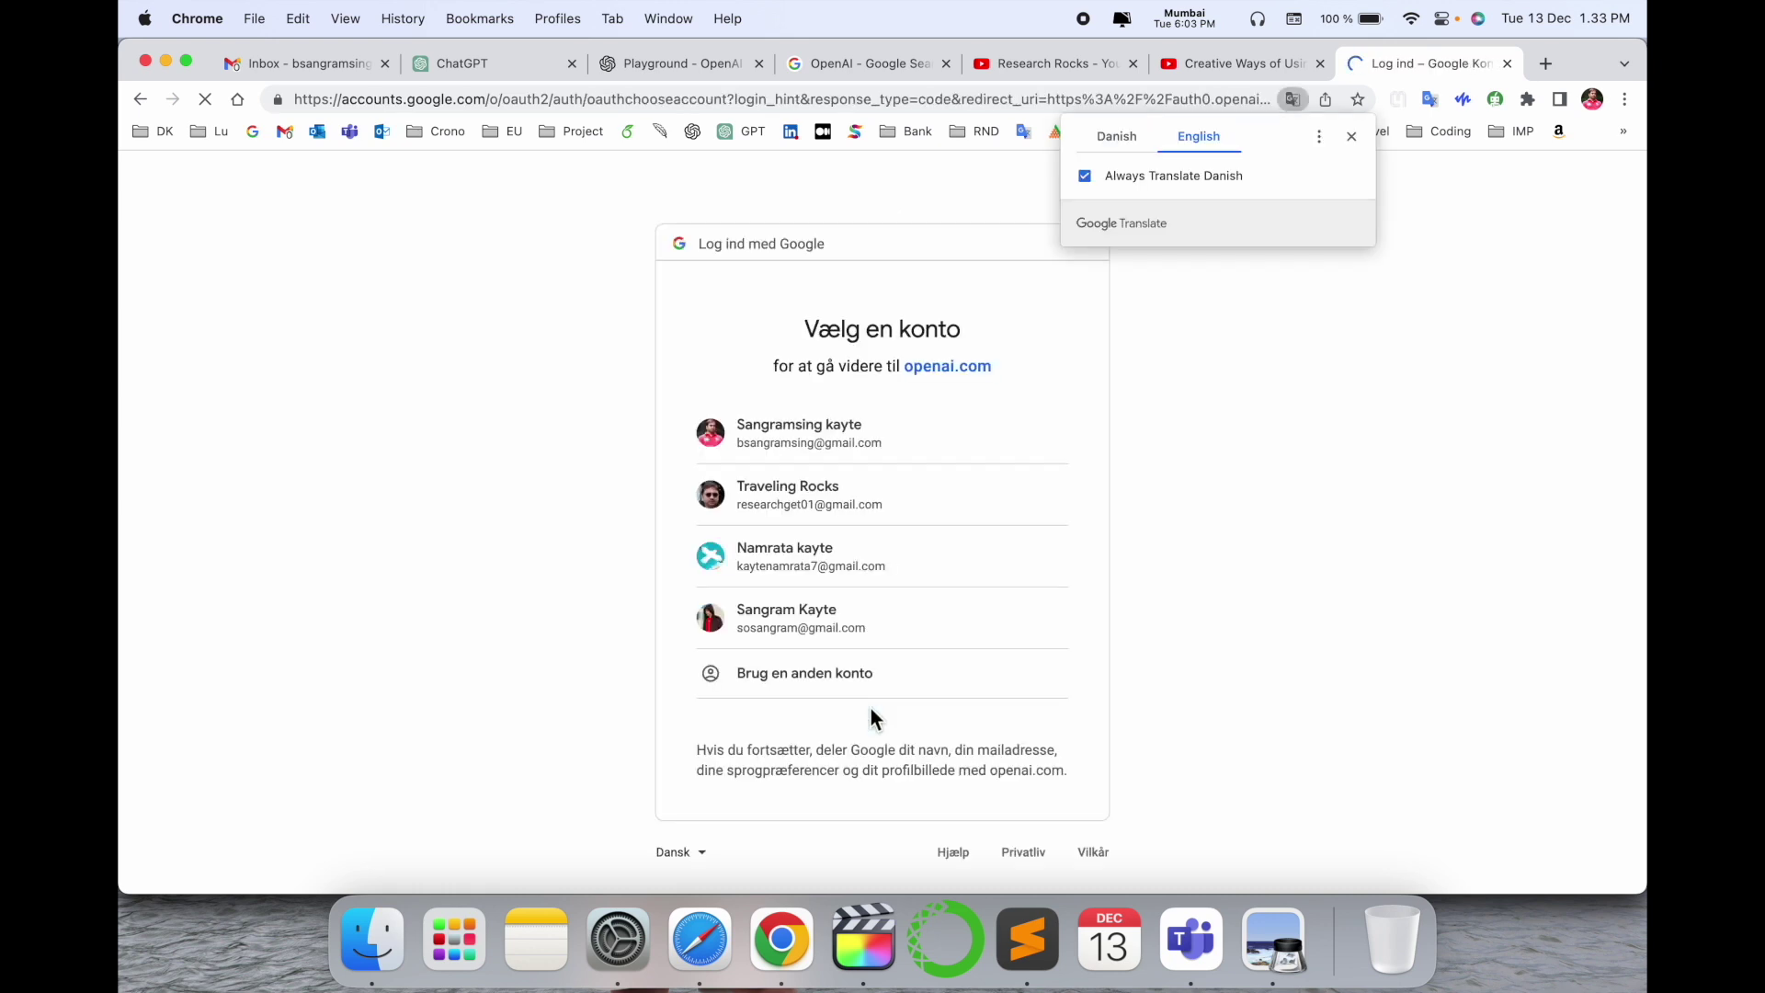
pyautogui.click(777, 416)
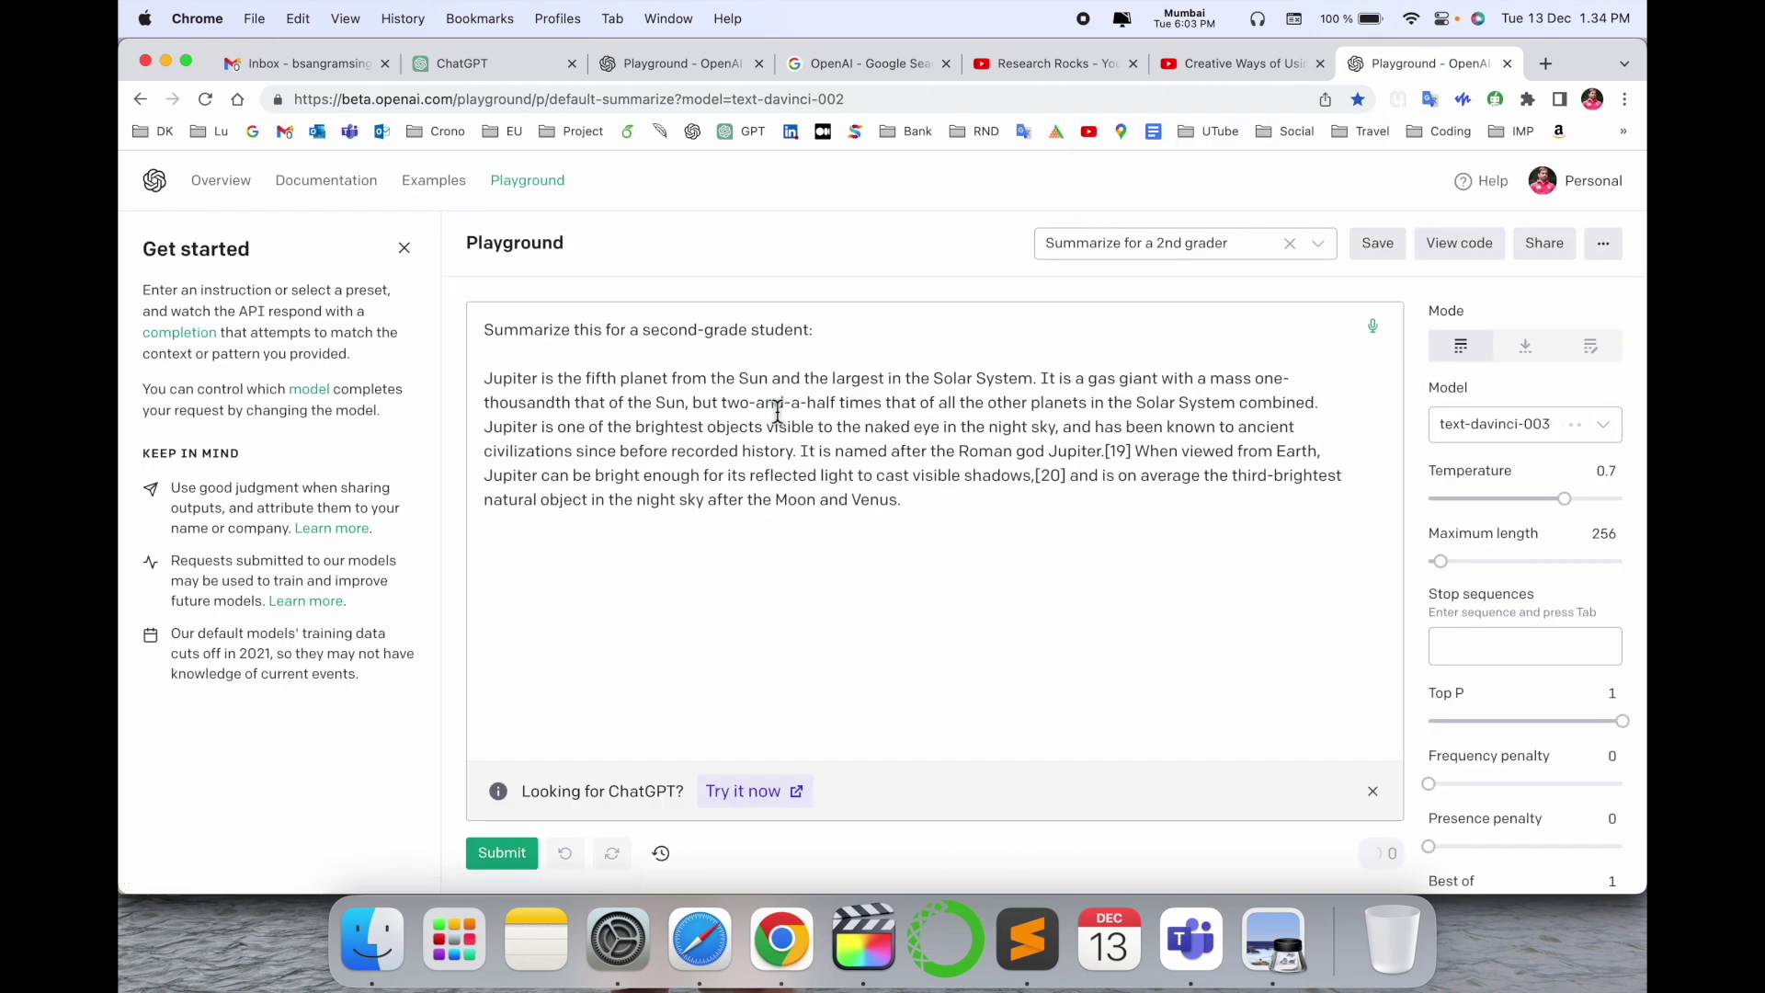
# Browse the Examples gallery, then return to a blank Playground prompt with default settings
pyautogui.click(434, 179)
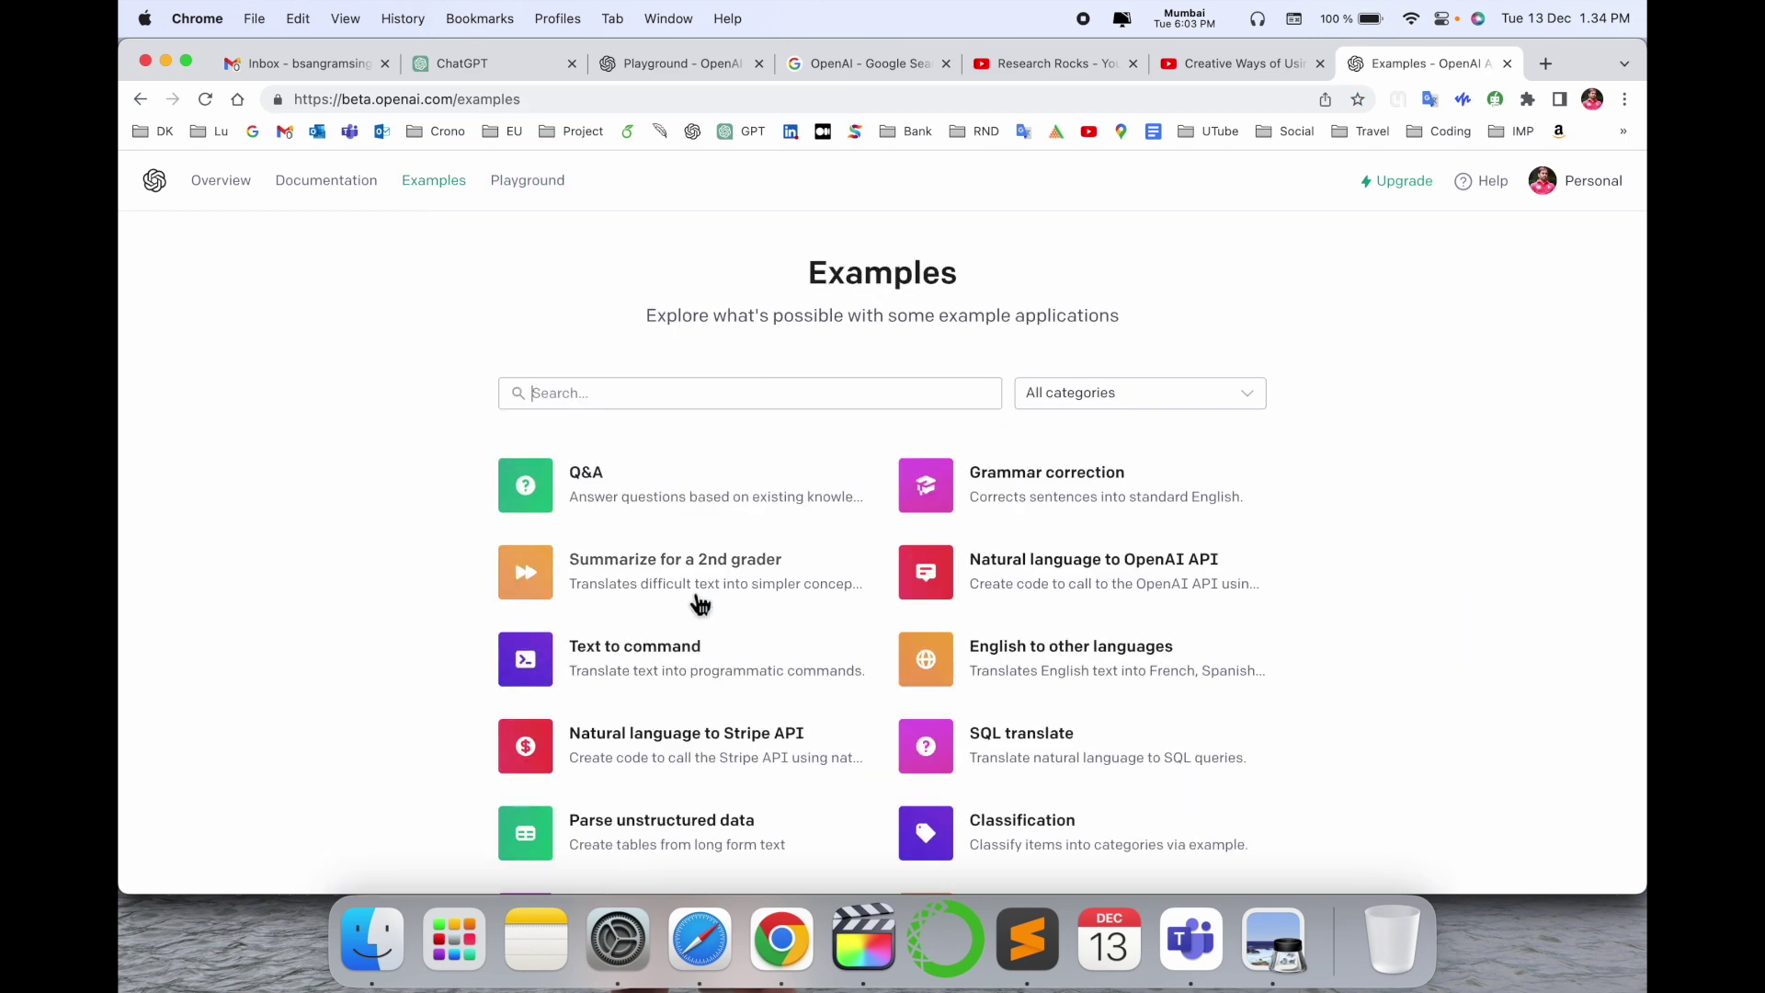
pyautogui.scroll(-1, 700, 604)
pyautogui.scroll(-3, 700, 604)
pyautogui.scroll(-2, 699, 605)
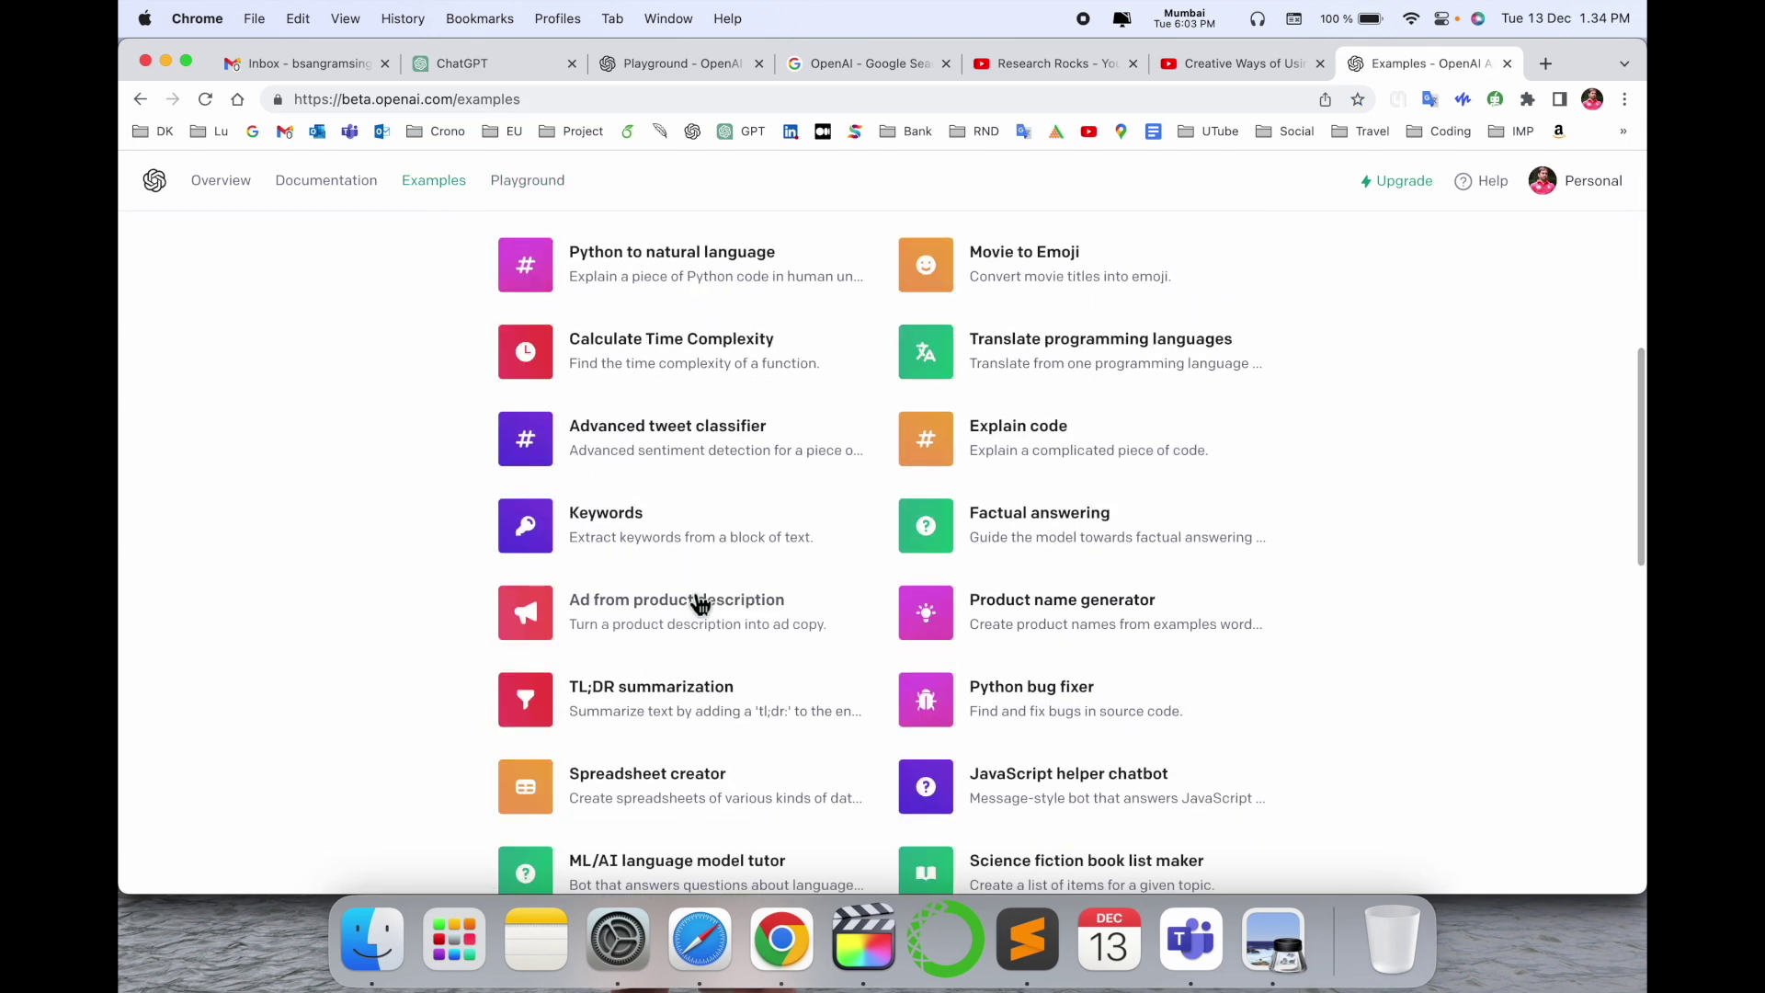
pyautogui.scroll(-2, 700, 605)
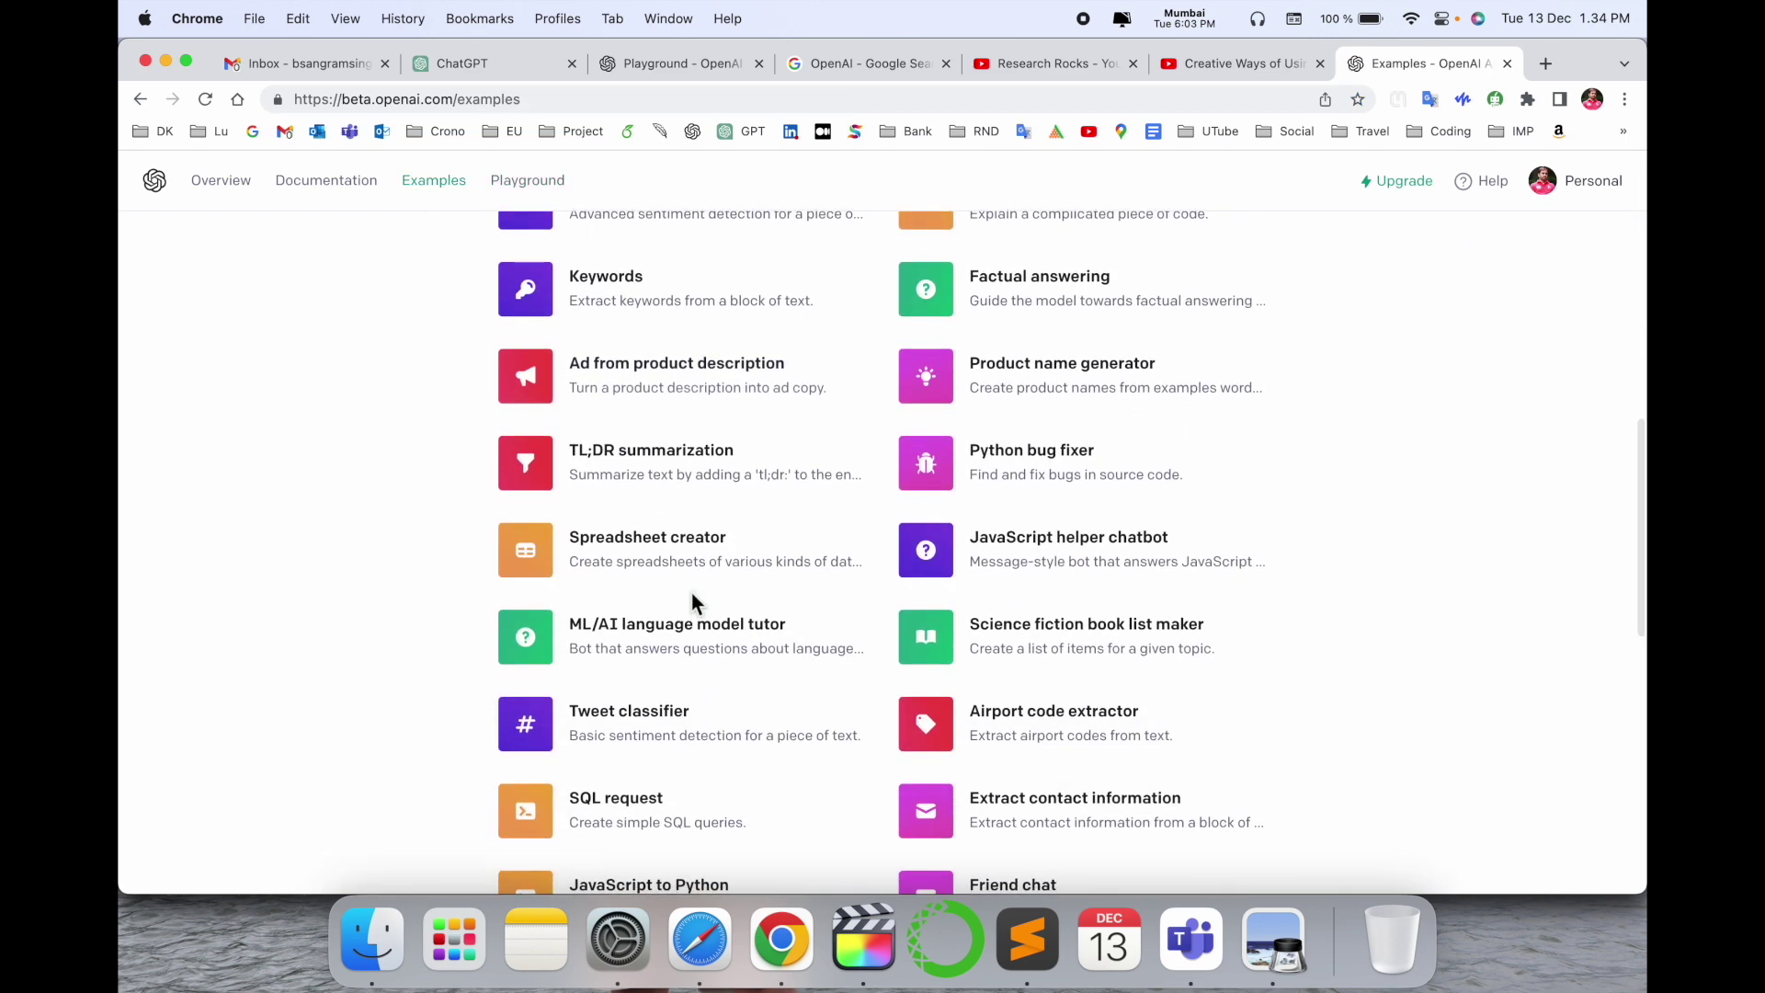
pyautogui.scroll(10, 693, 602)
pyautogui.click(535, 204)
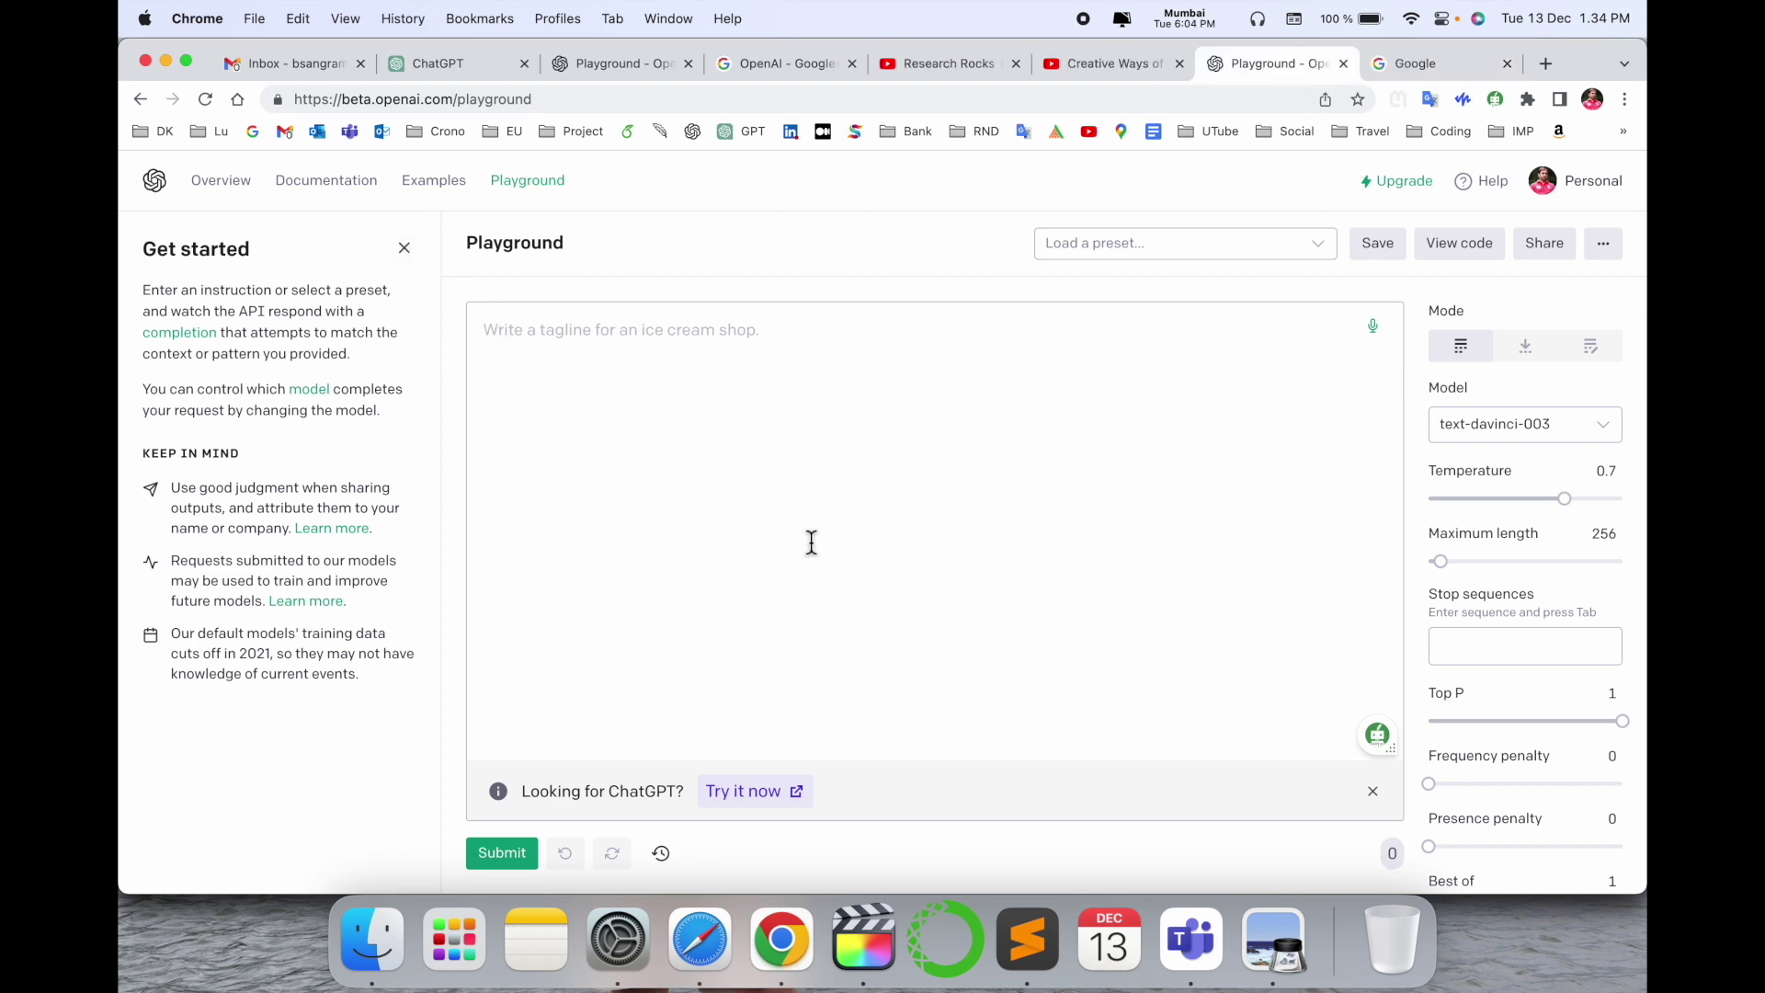
pyautogui.write('addition of two numbers in python')
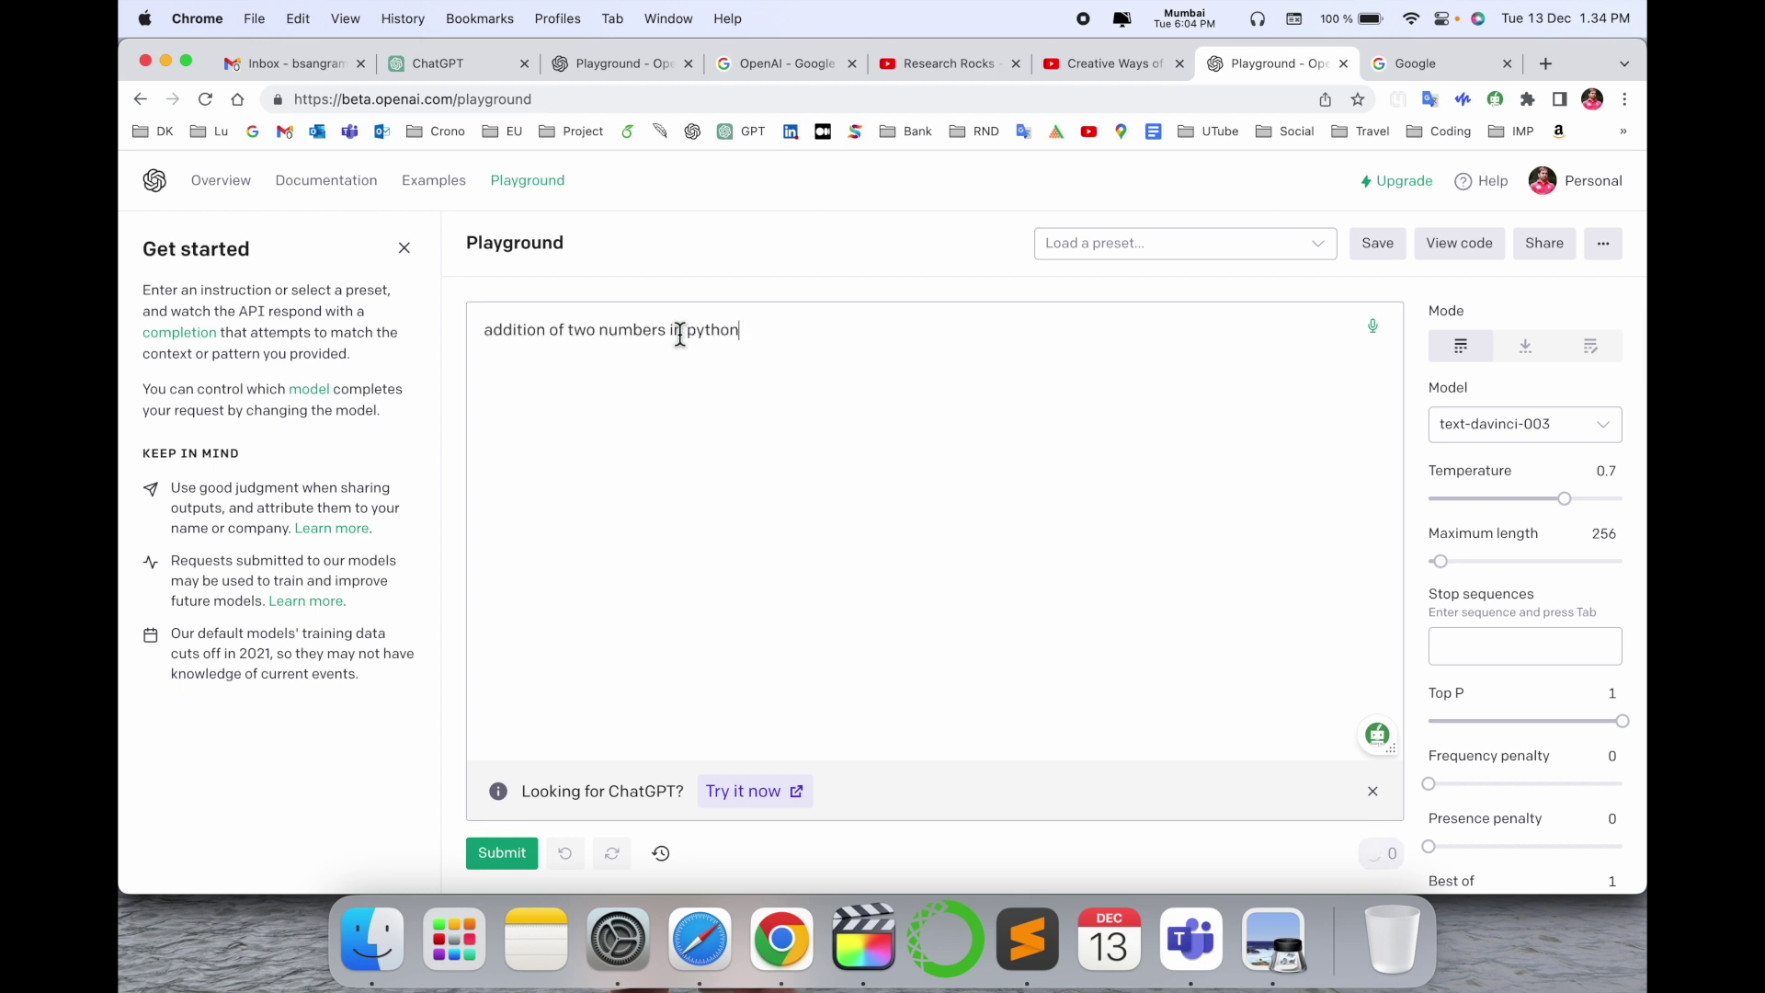
# Generate a Python addition function from the prompt, copy the prompt line, and bring up ChatGPT
pyautogui.click(513, 856)
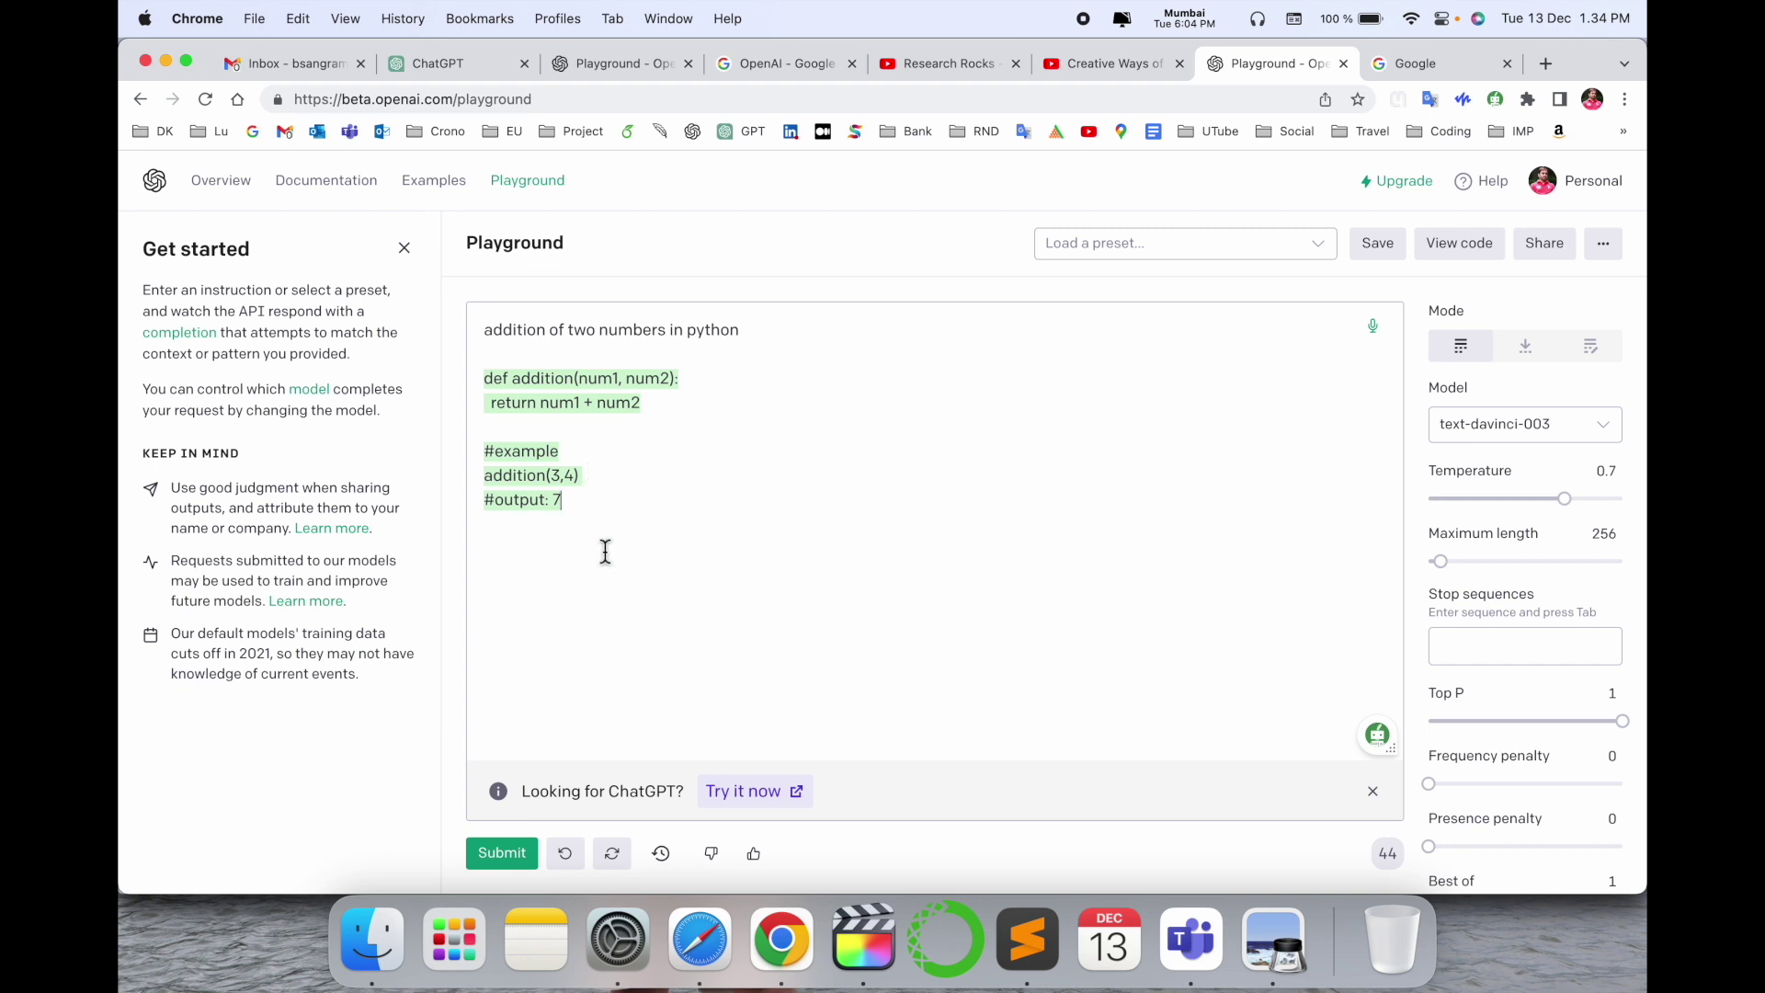
pyautogui.tripleClick(665, 332)
pyautogui.press('super+c')
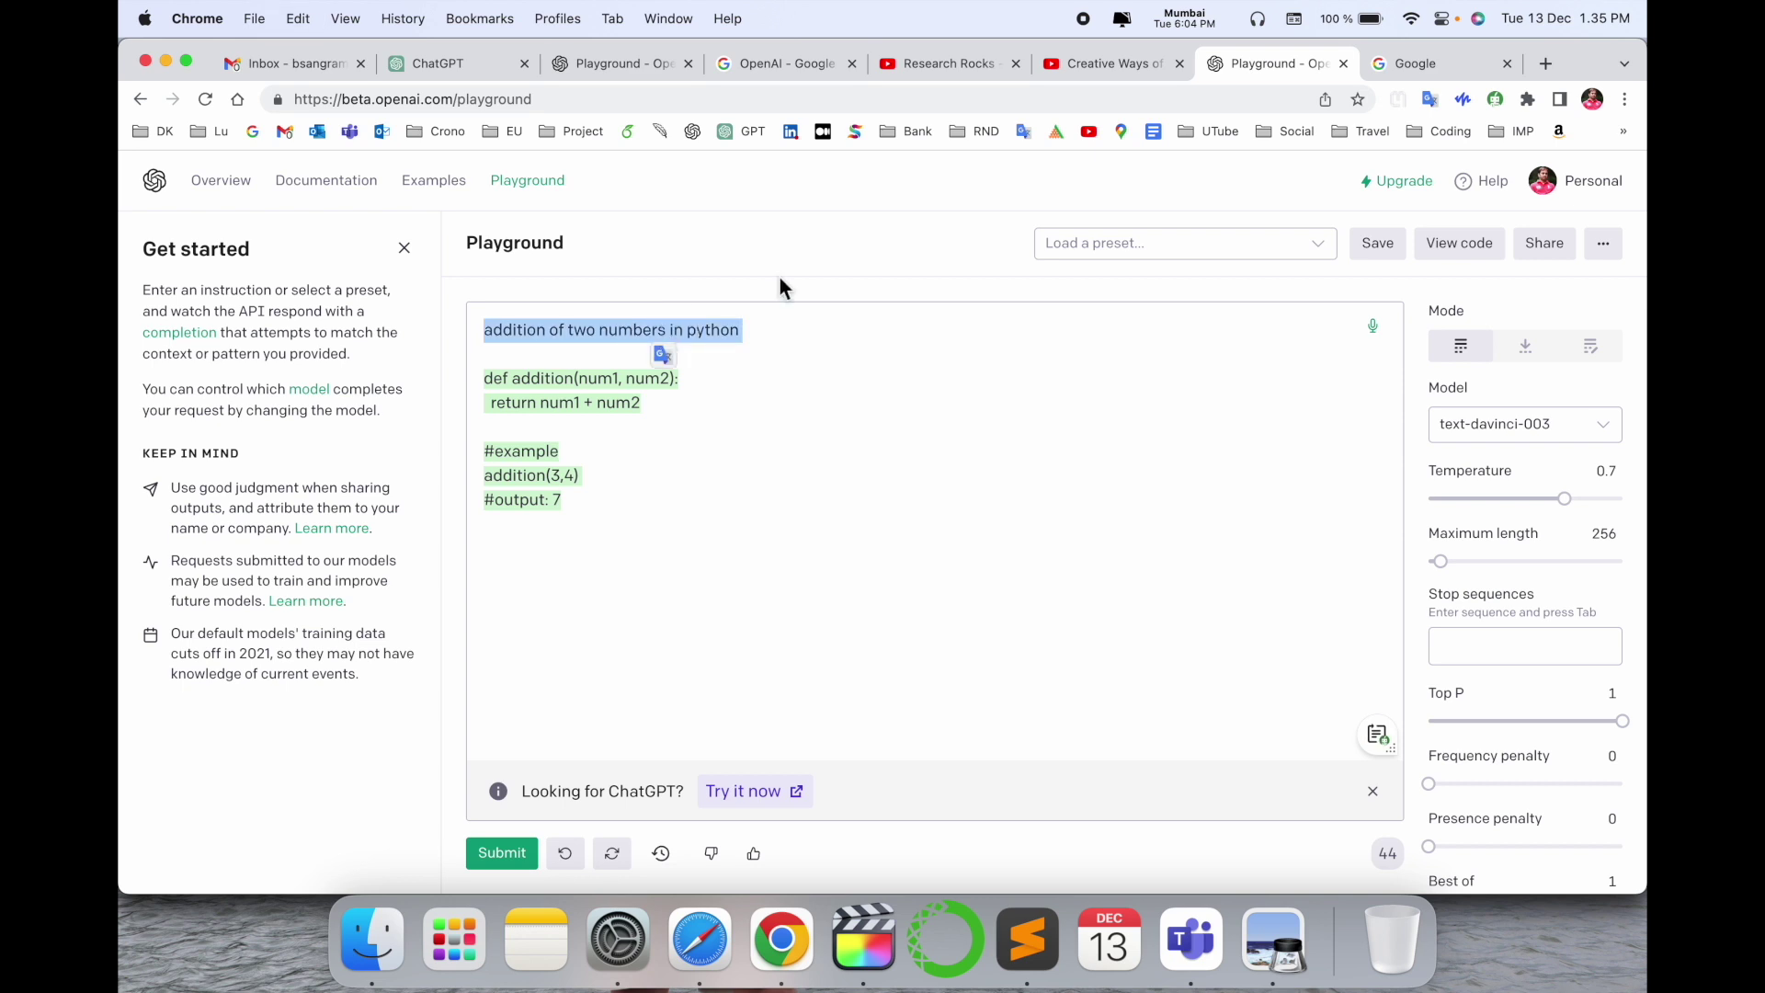
pyautogui.click(1410, 65)
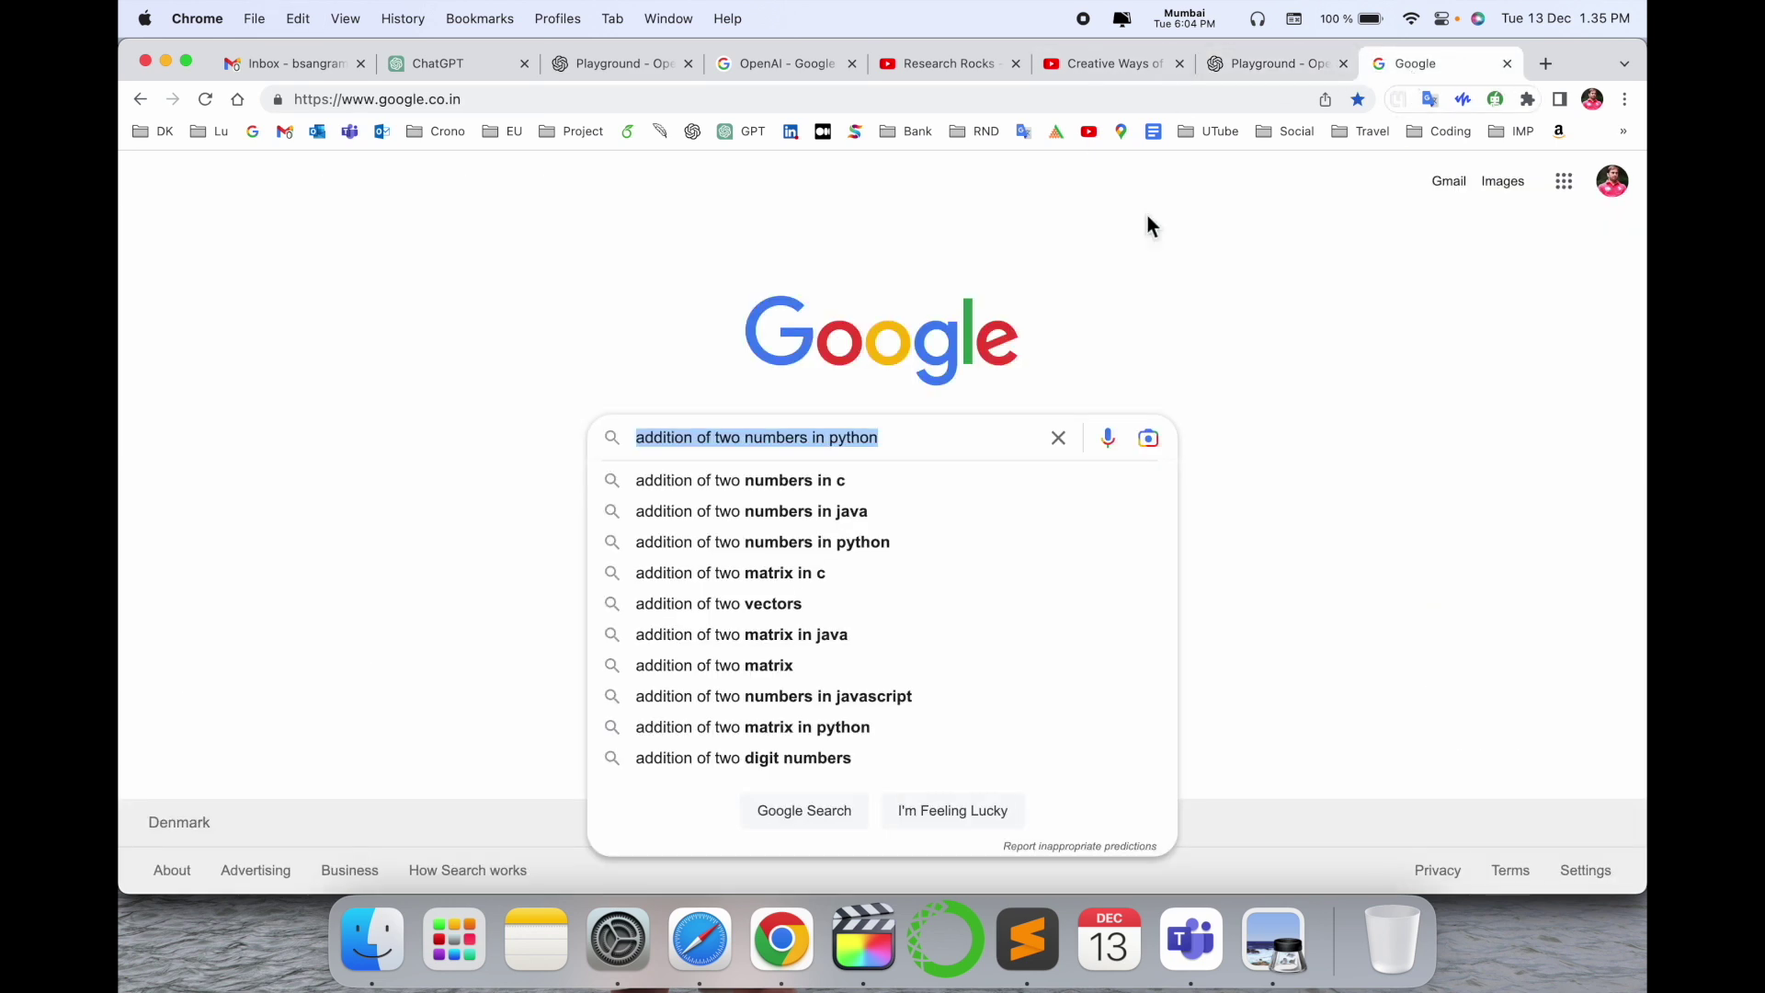
pyautogui.click(727, 131)
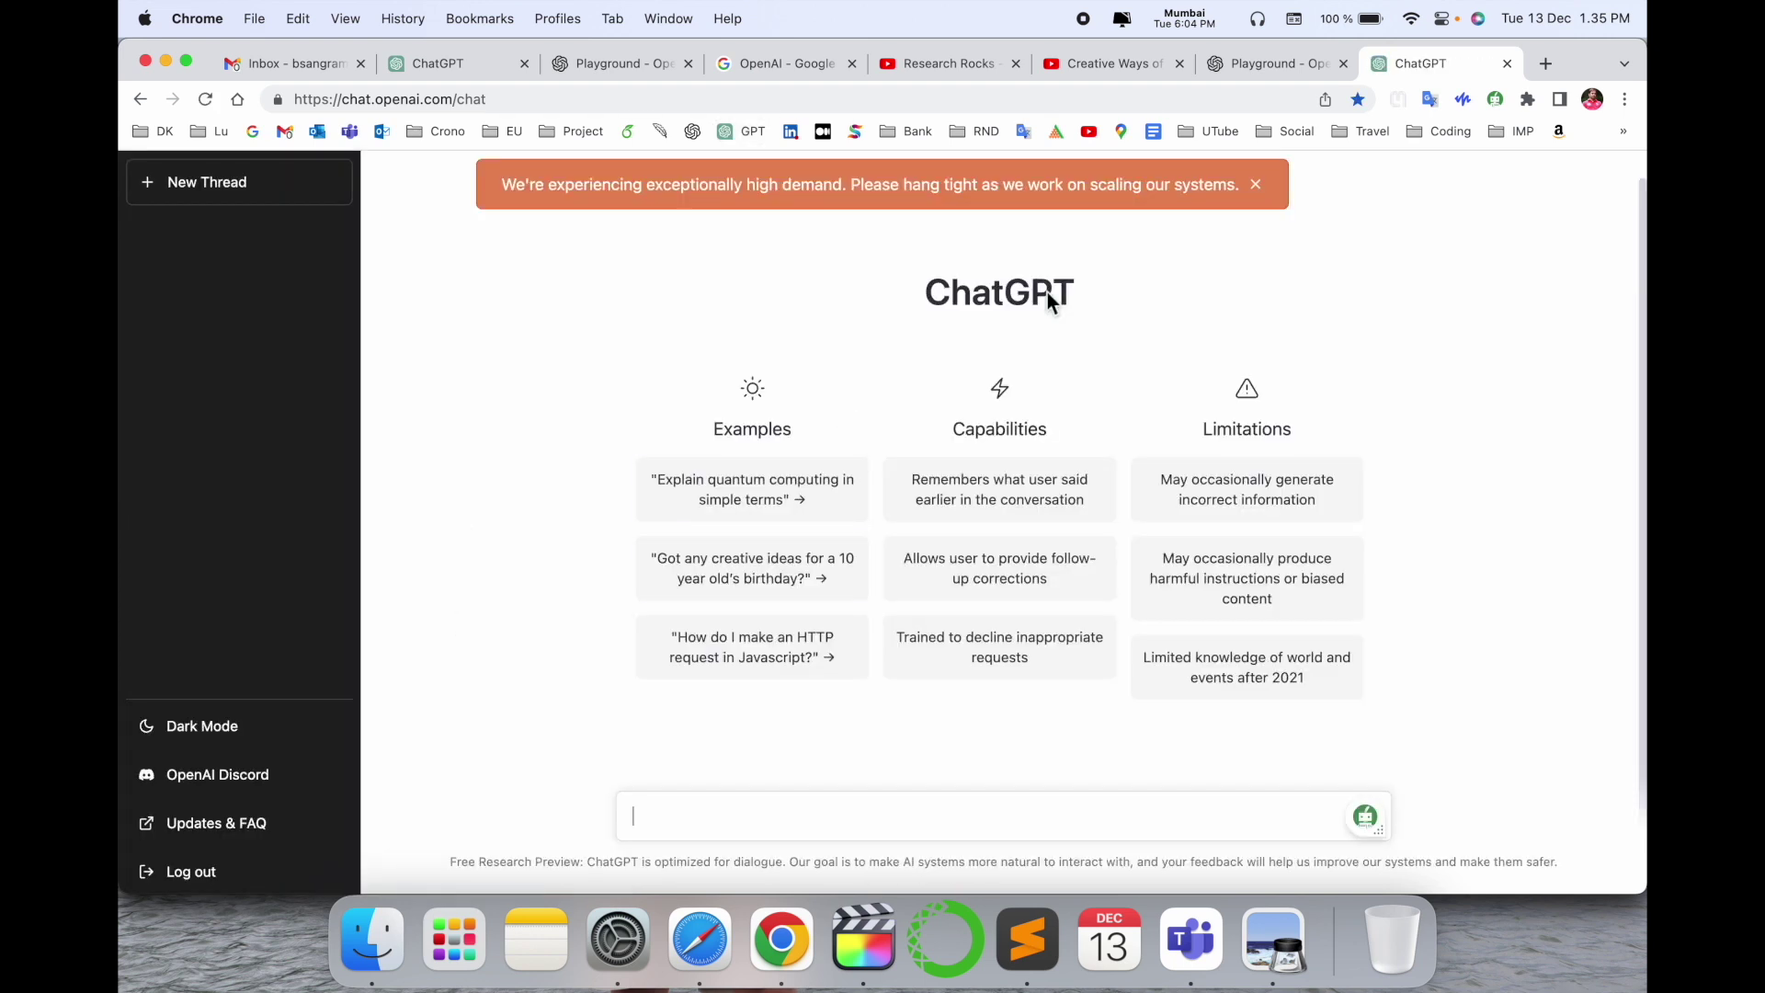
# Dismiss the high-demand banner and send 'addition of two numbers in python' to ChatGPT
pyautogui.click(1254, 185)
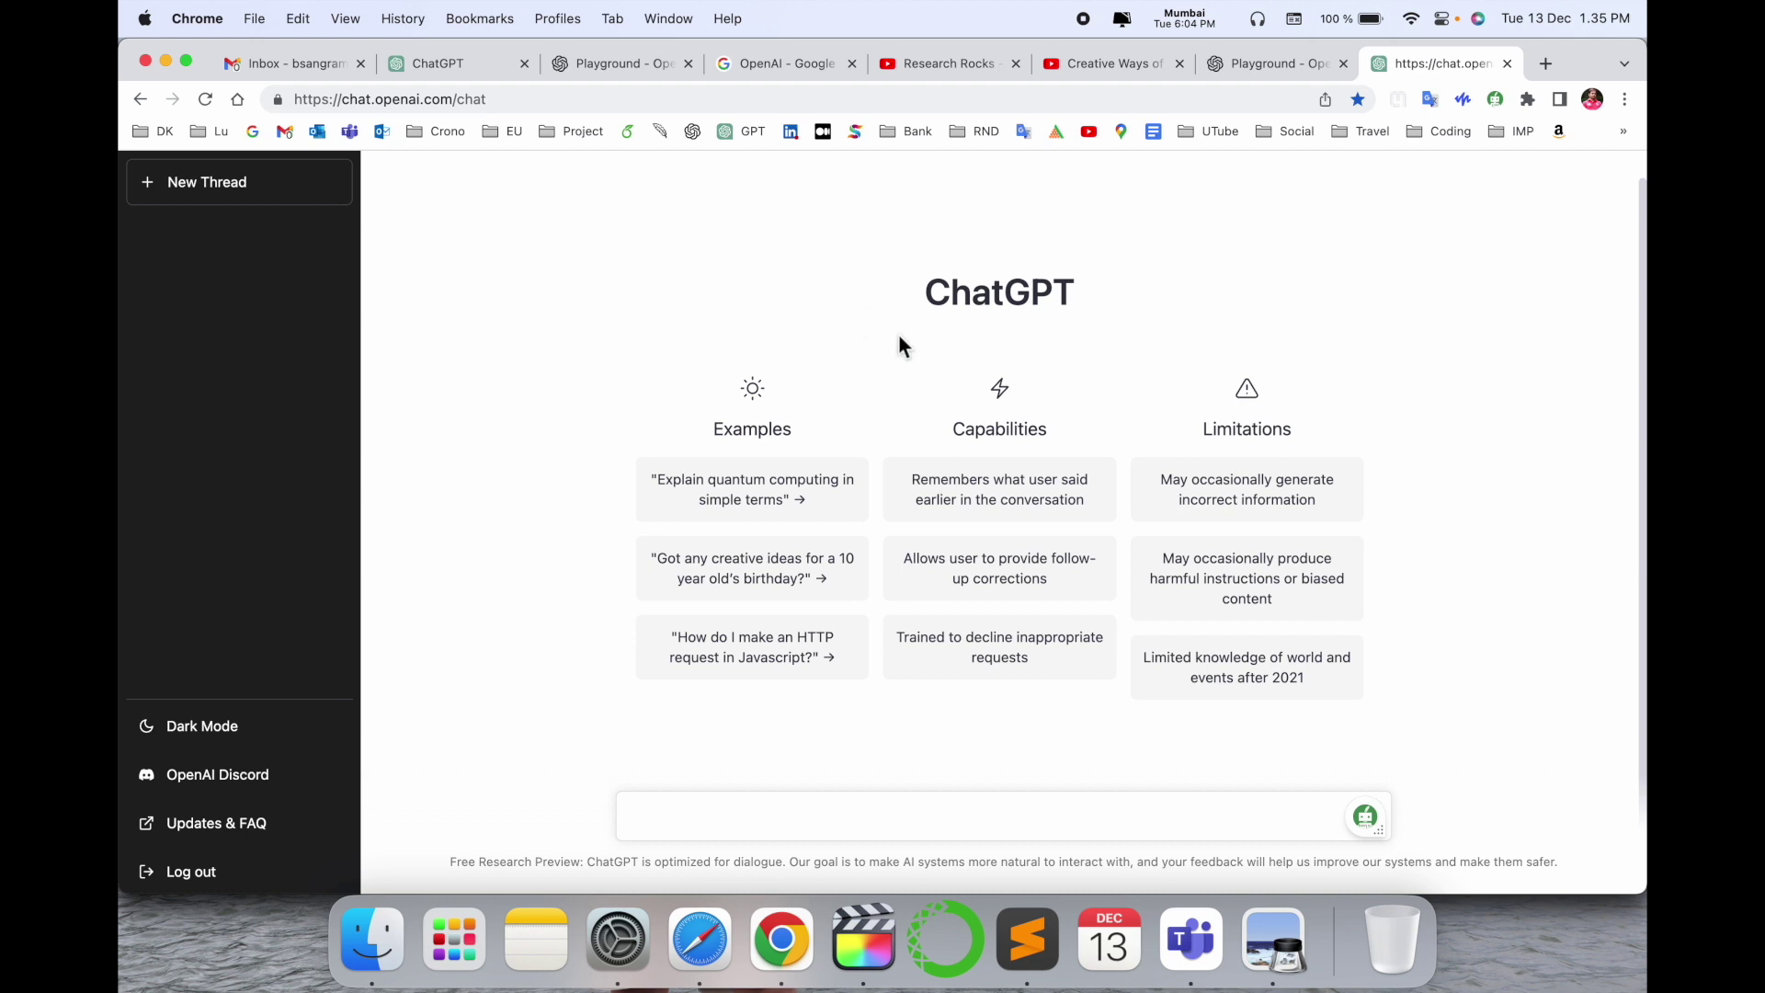
pyautogui.click(710, 815)
pyautogui.press('super+v')
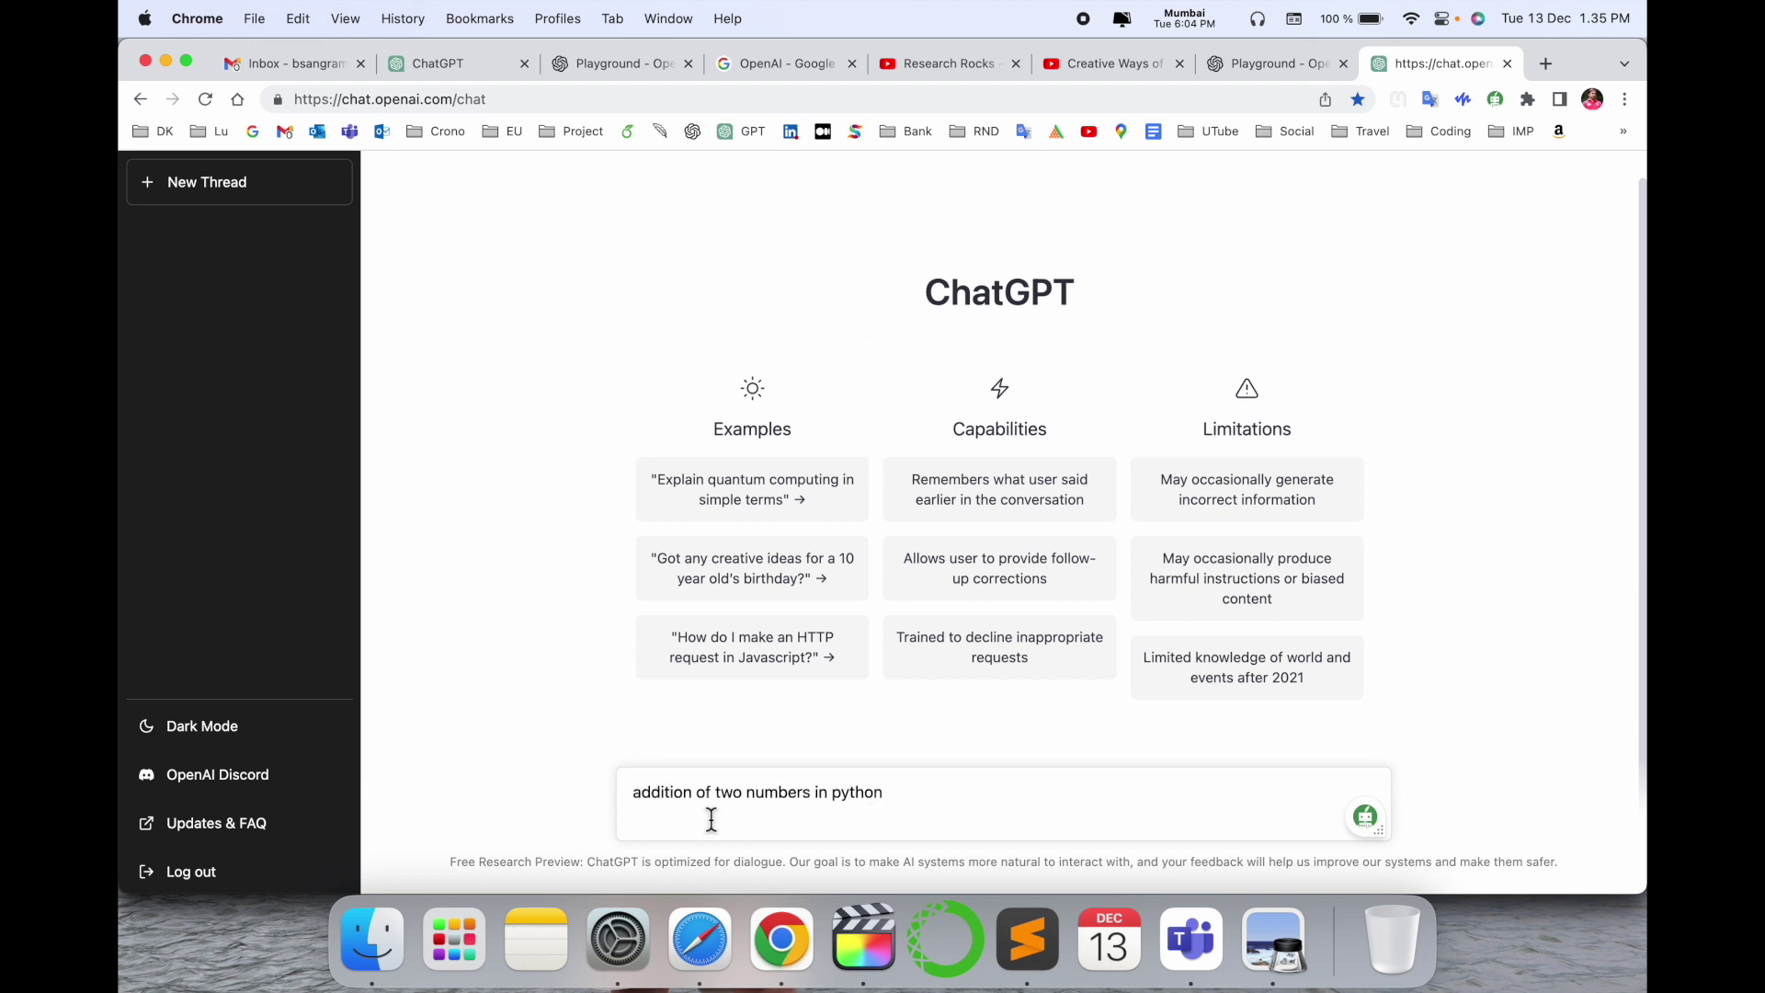
pyautogui.press('Return')
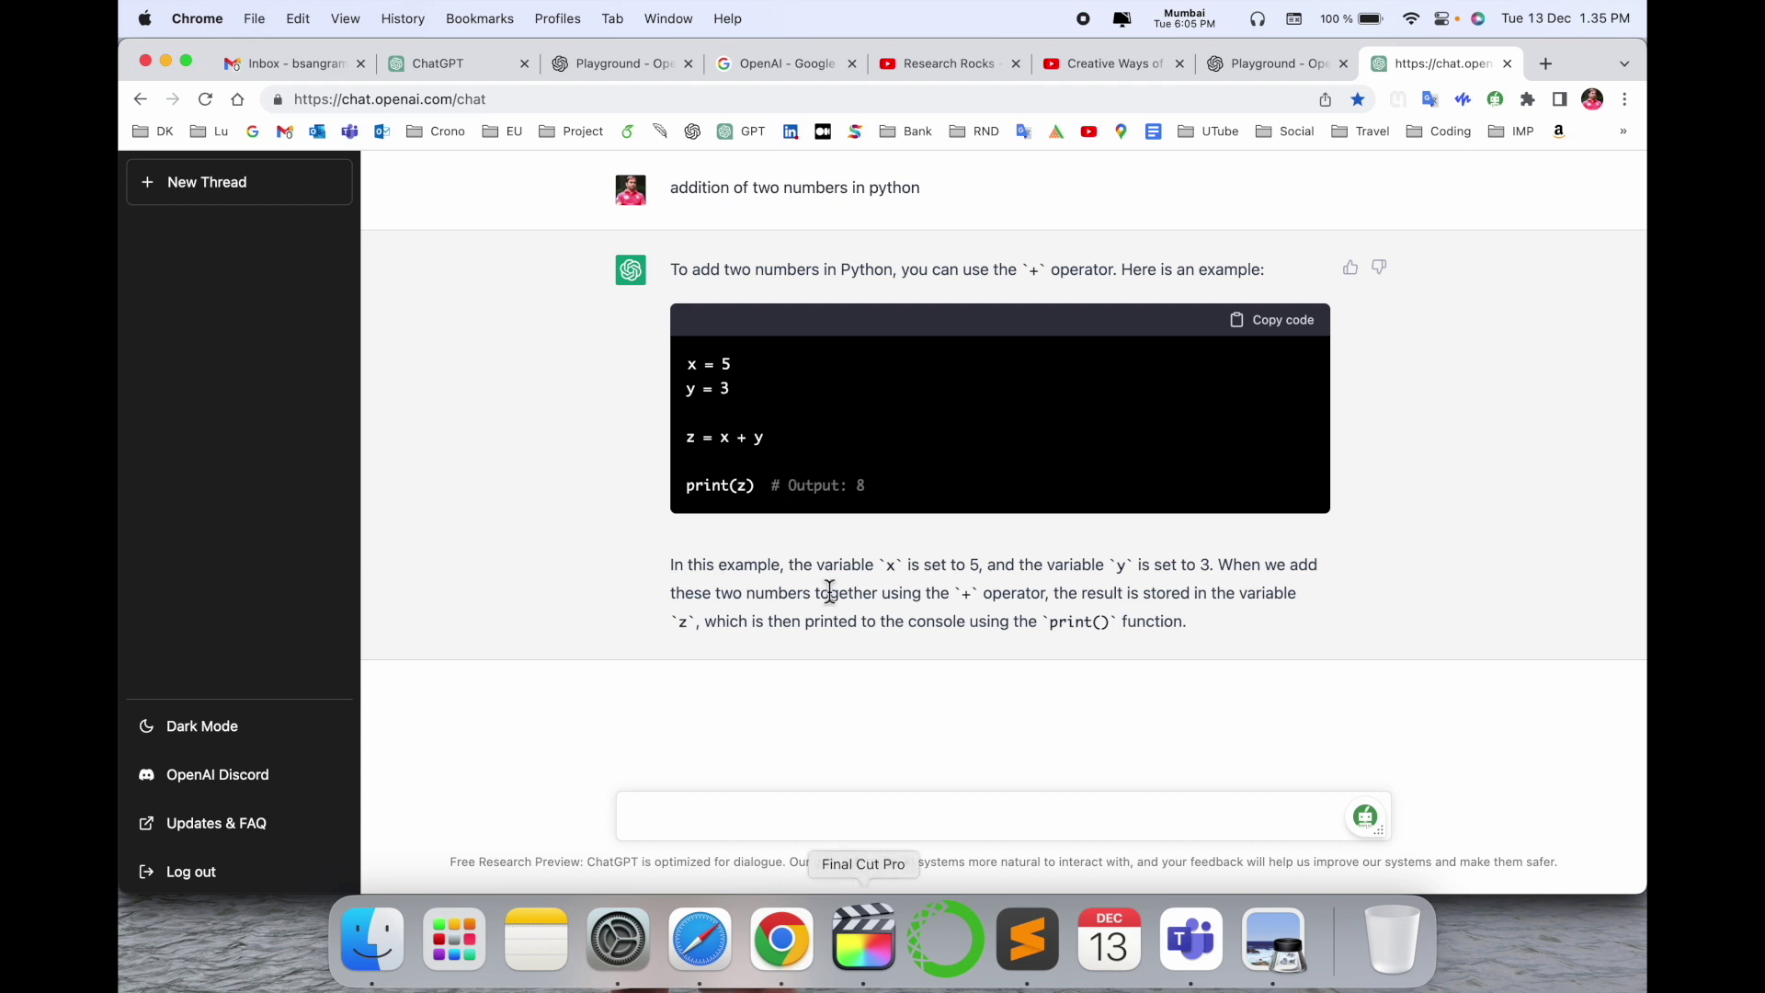
# Select the x + y example code block, copy it, and clear the selection
pyautogui.click(692, 368)
pyautogui.moveTo(692, 366); pyautogui.dragTo(795, 483)
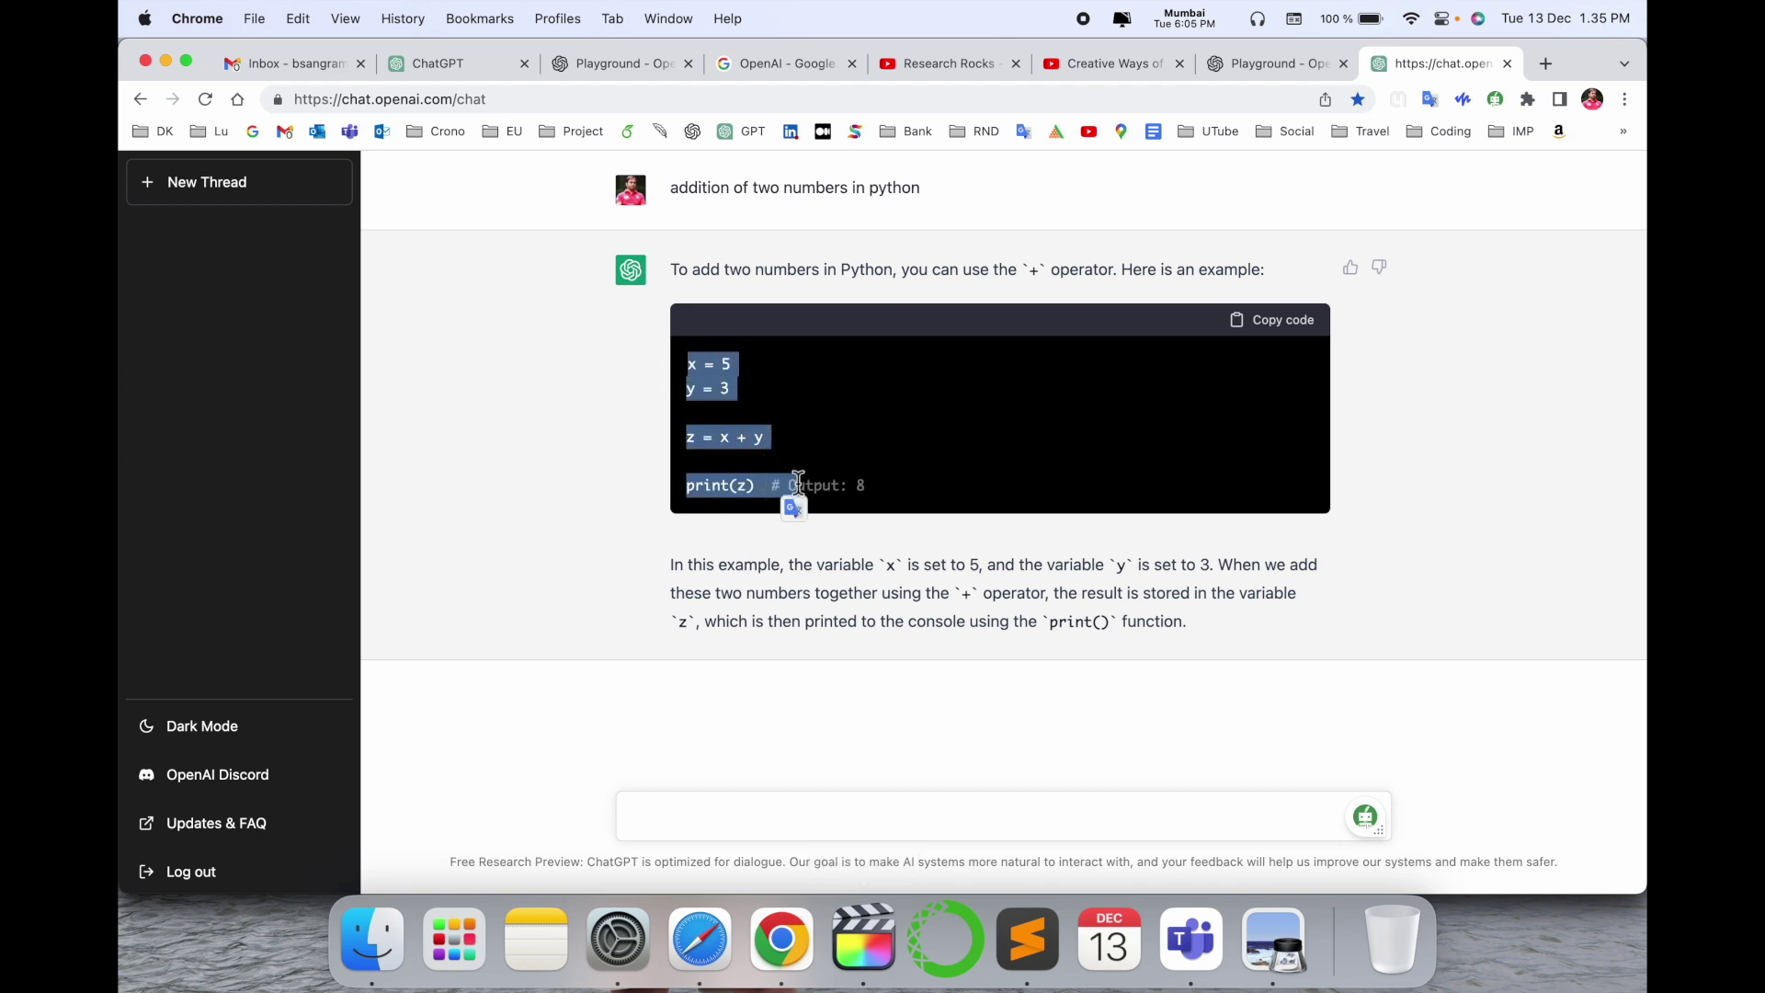
pyautogui.click(1309, 332)
pyautogui.click(844, 621)
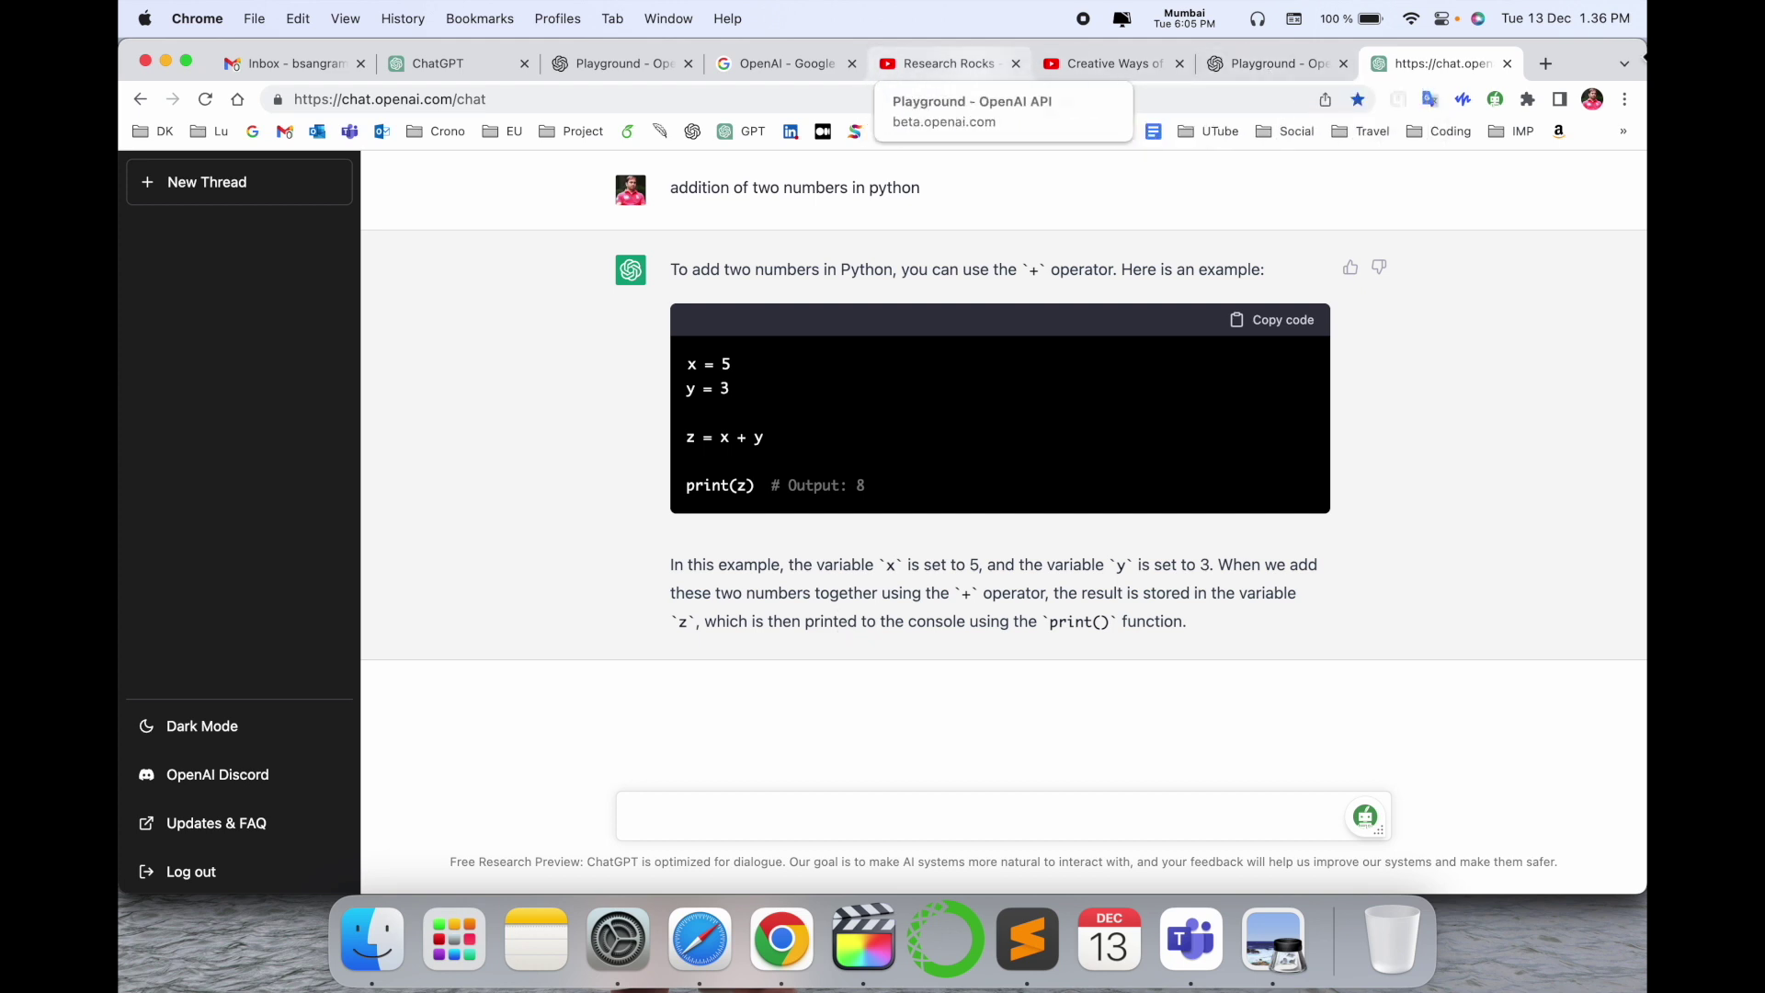
# Ask ChatGPT 'for loop python' to get the apple, banana, cherry fruit-list example
pyautogui.click(1546, 64)
pyautogui.click(1297, 63)
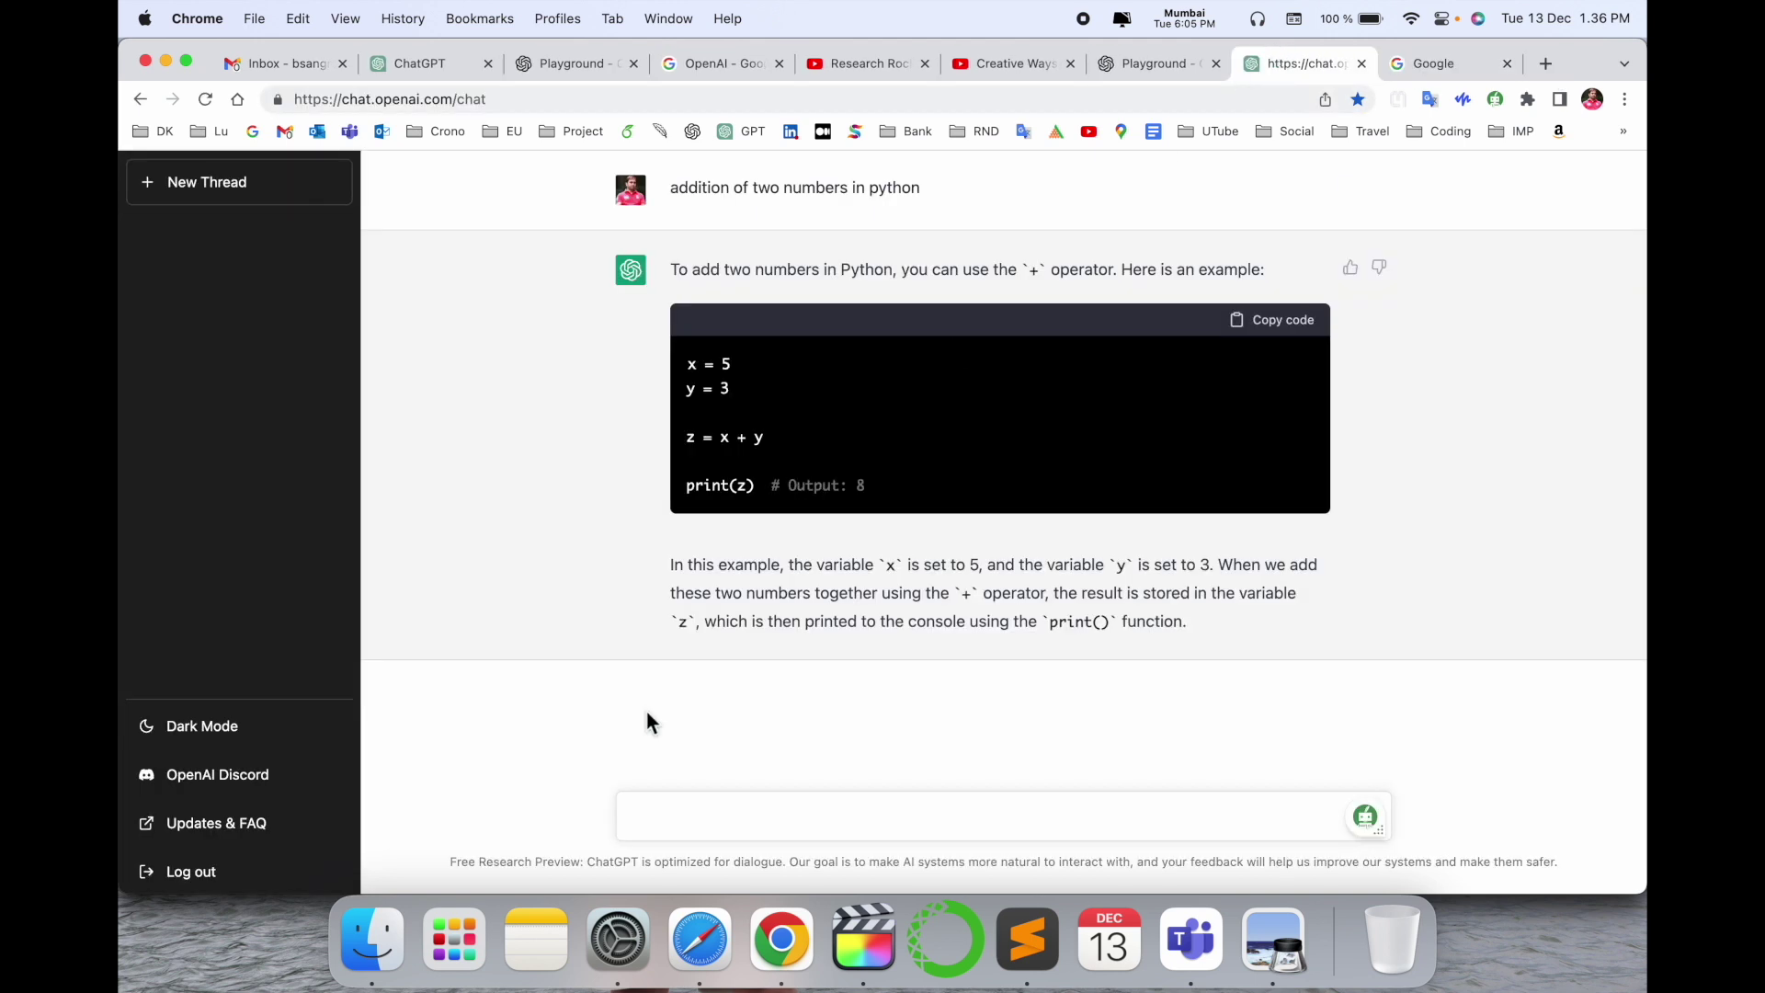
pyautogui.click(694, 828)
pyautogui.write('for loop python')
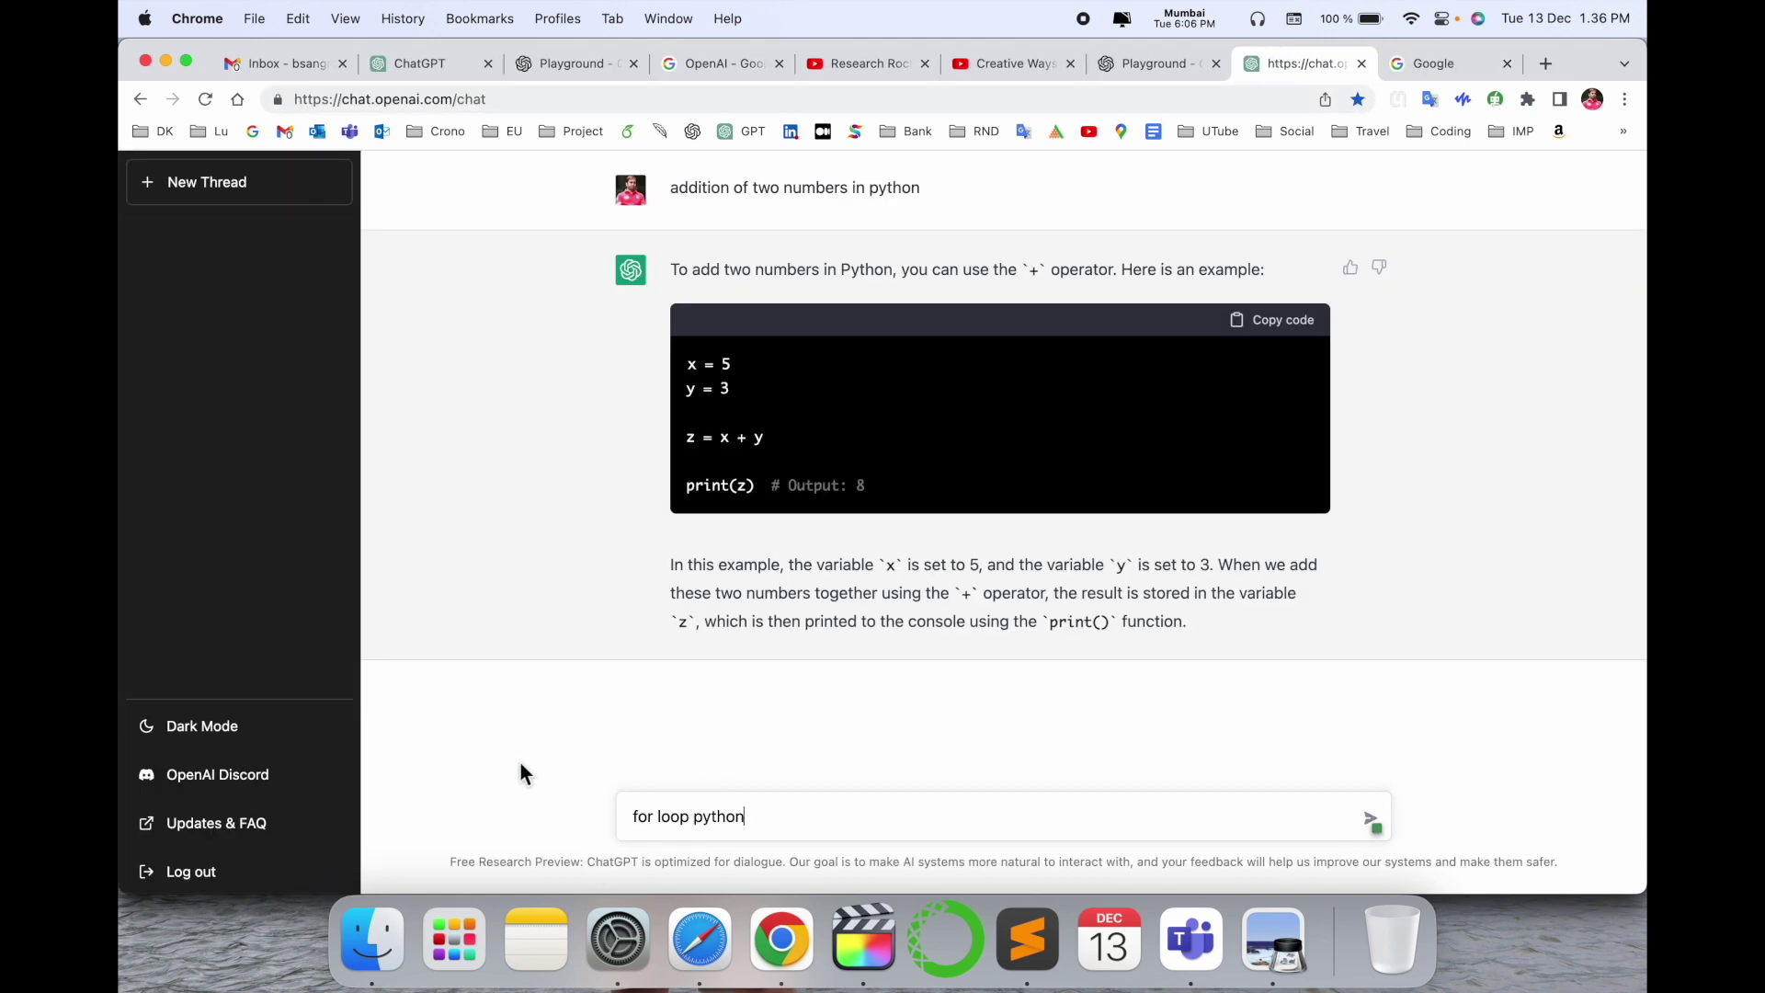
pyautogui.press('Return')
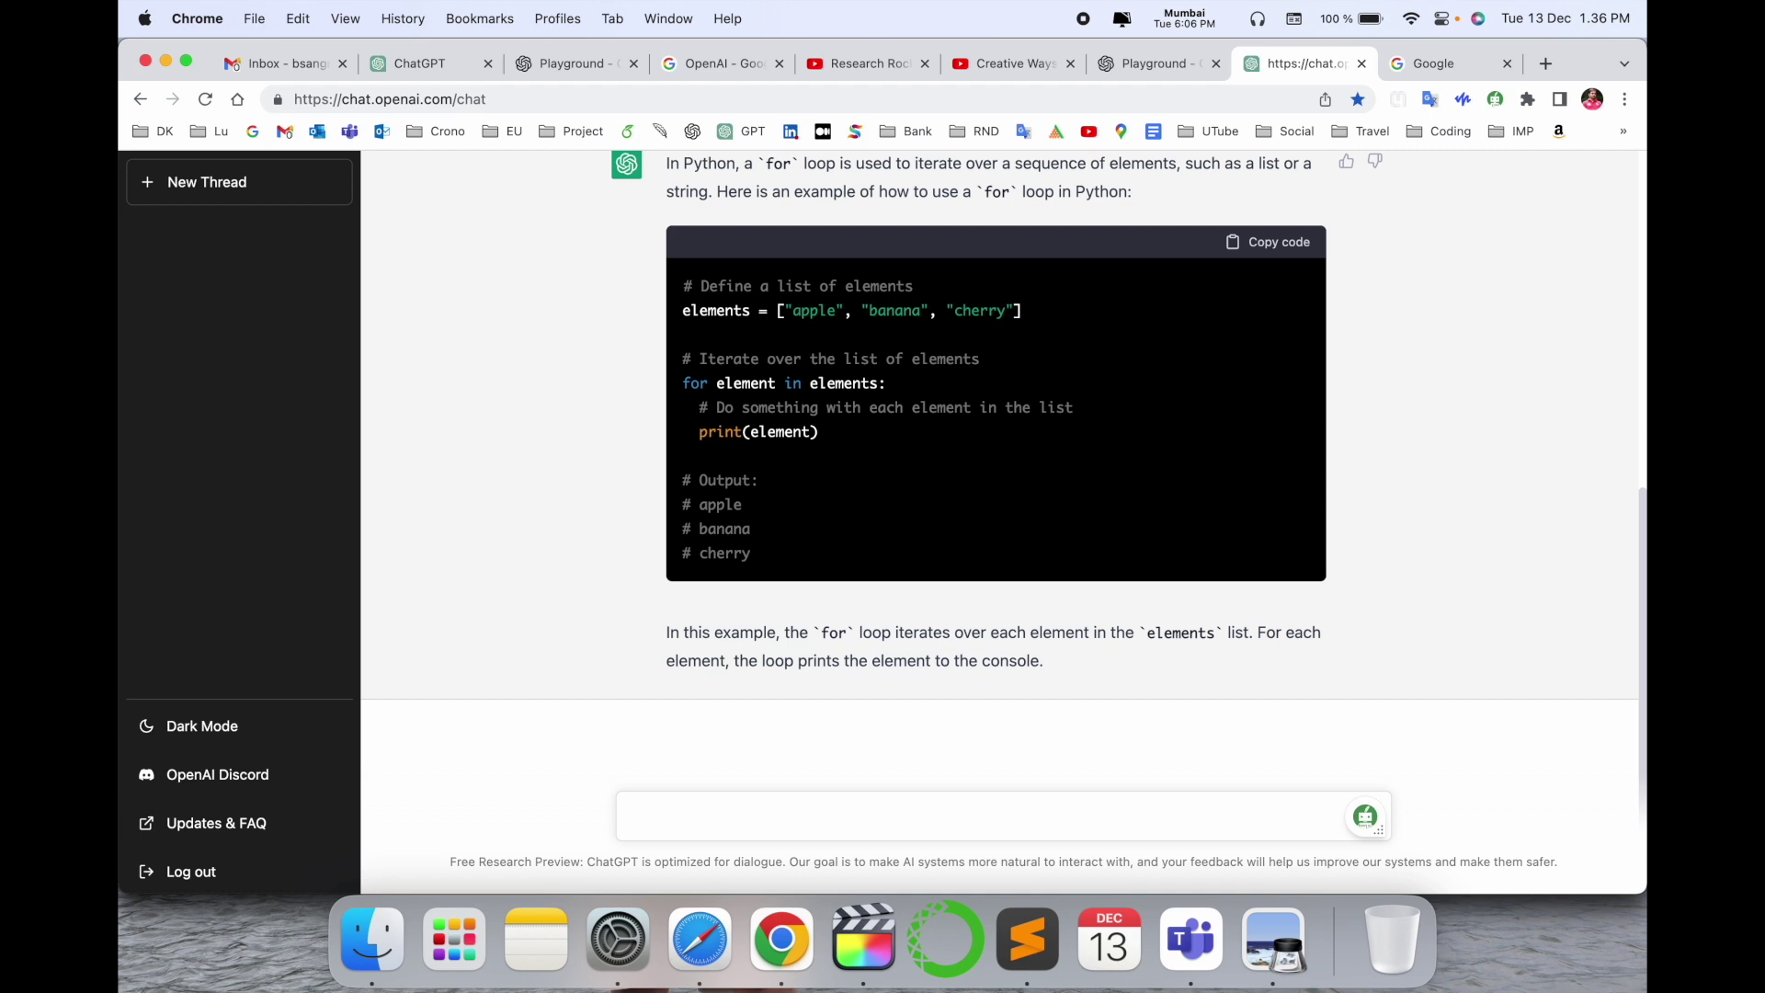
pyautogui.scroll(1, 723, 815)
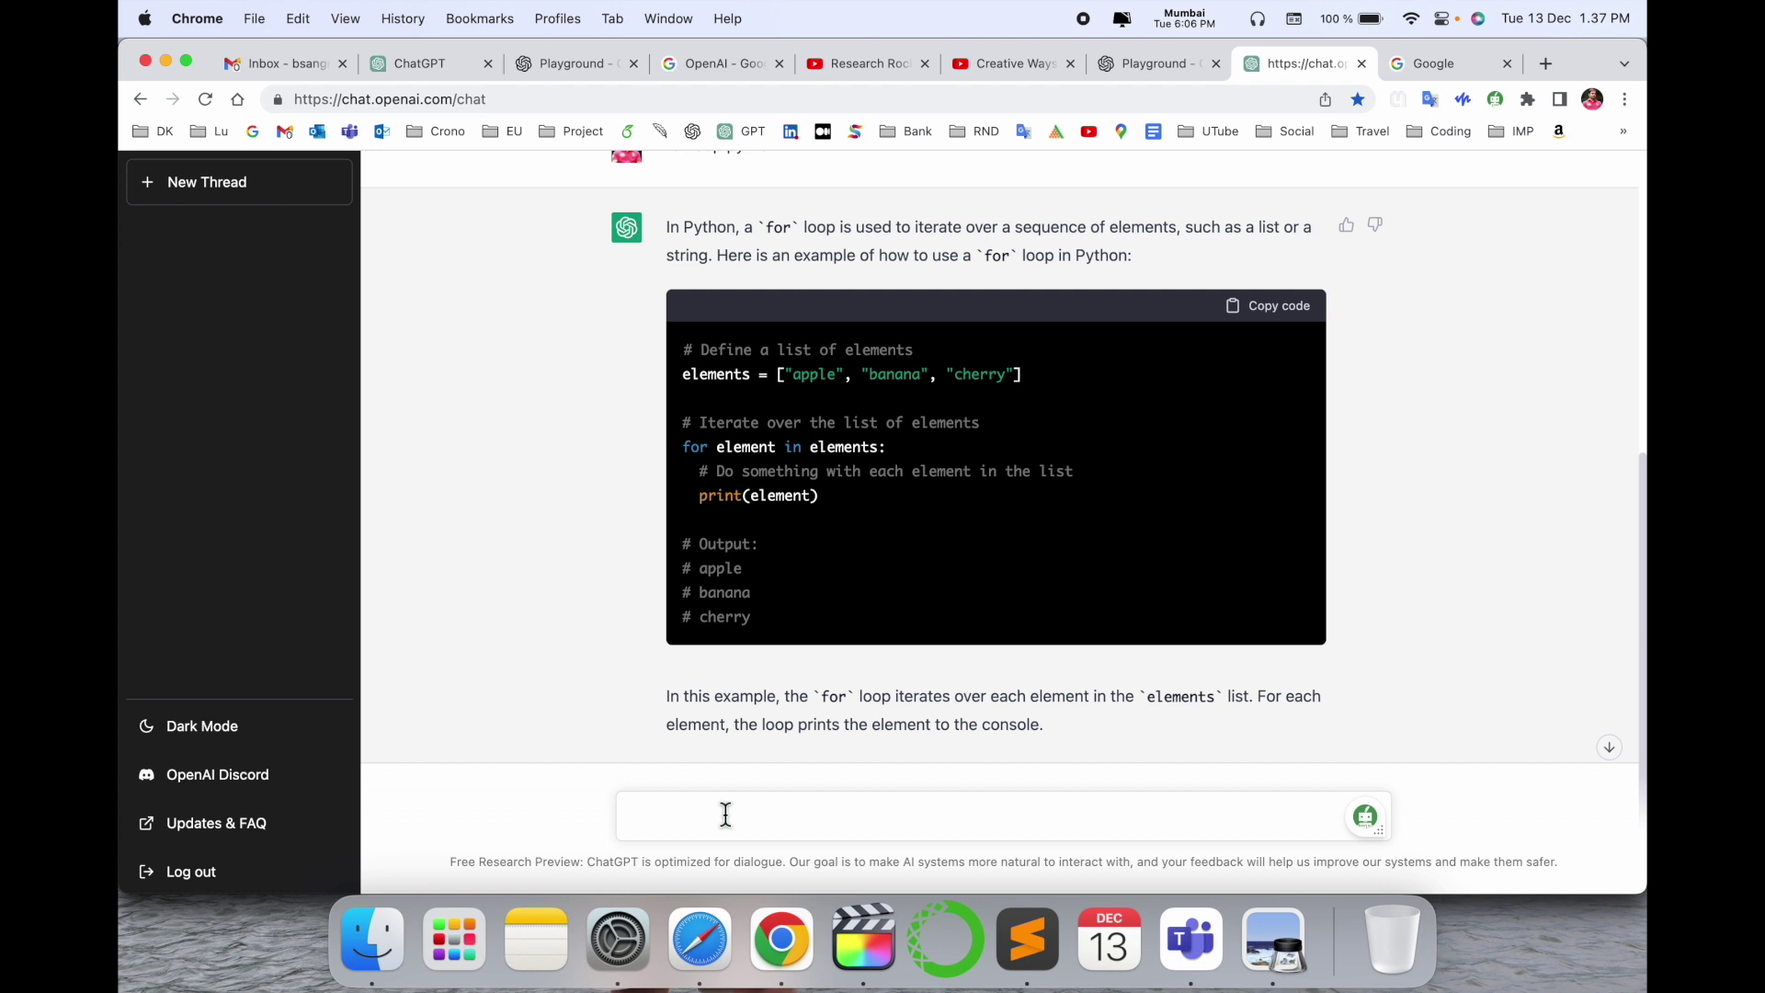
pyautogui.click(723, 816)
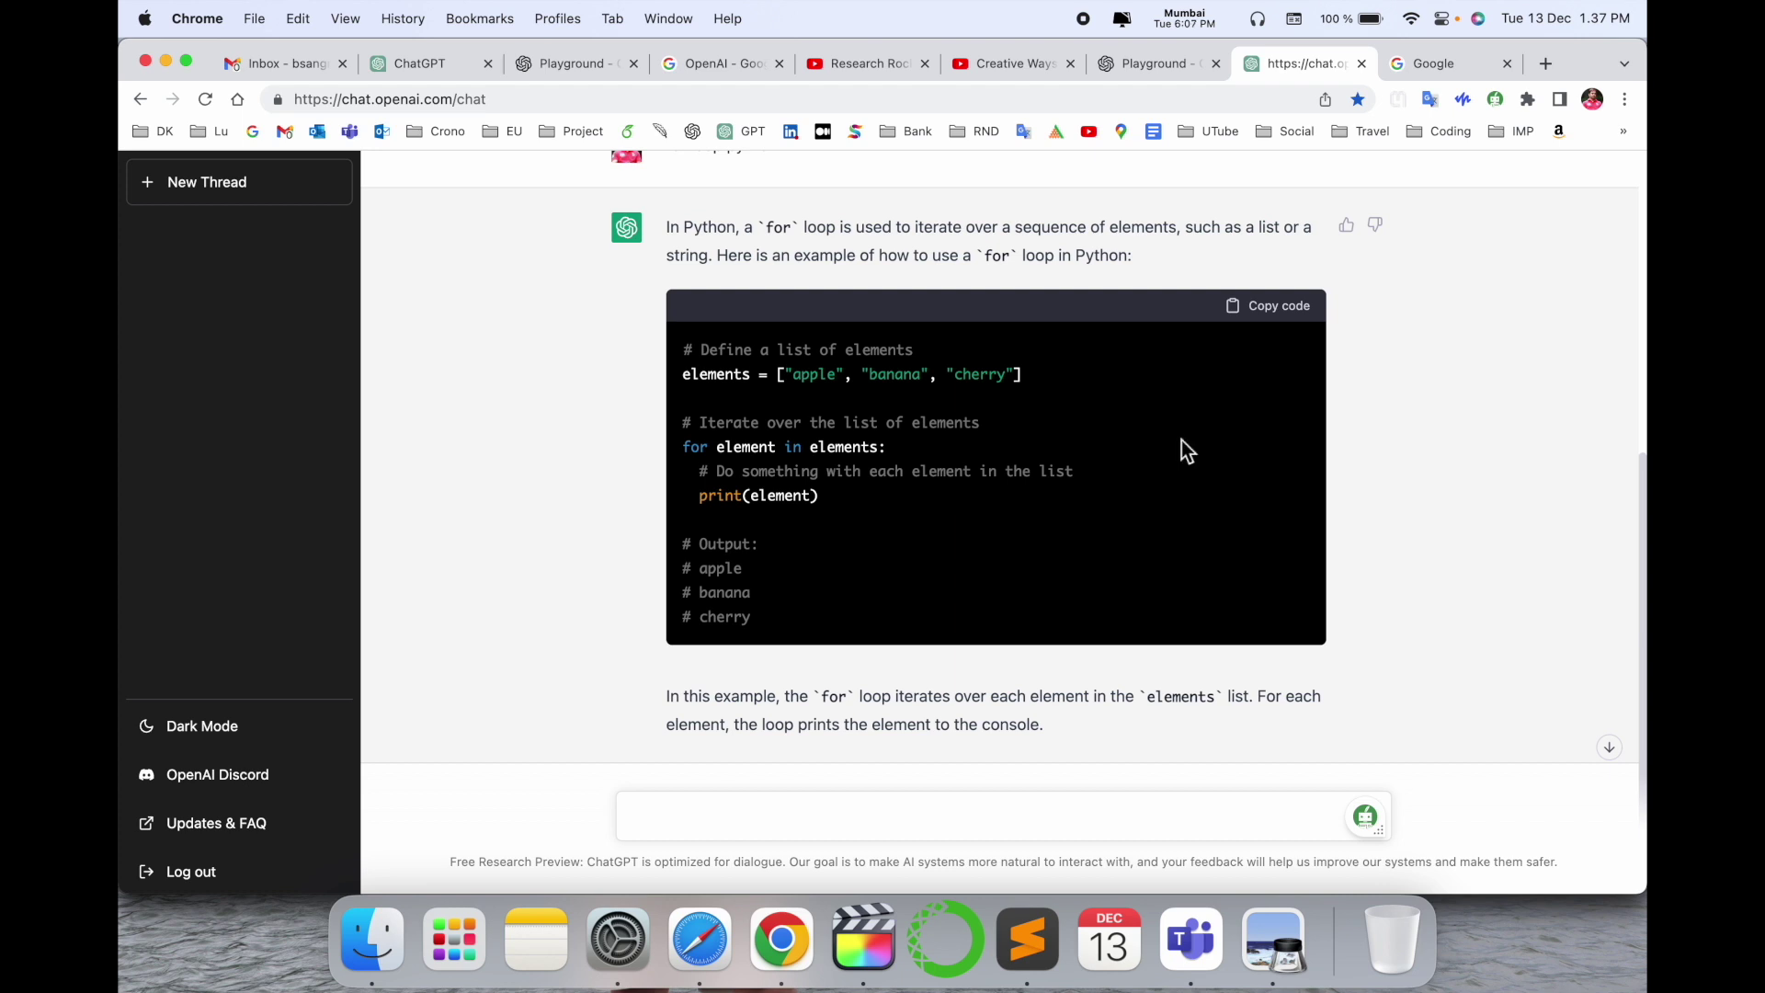